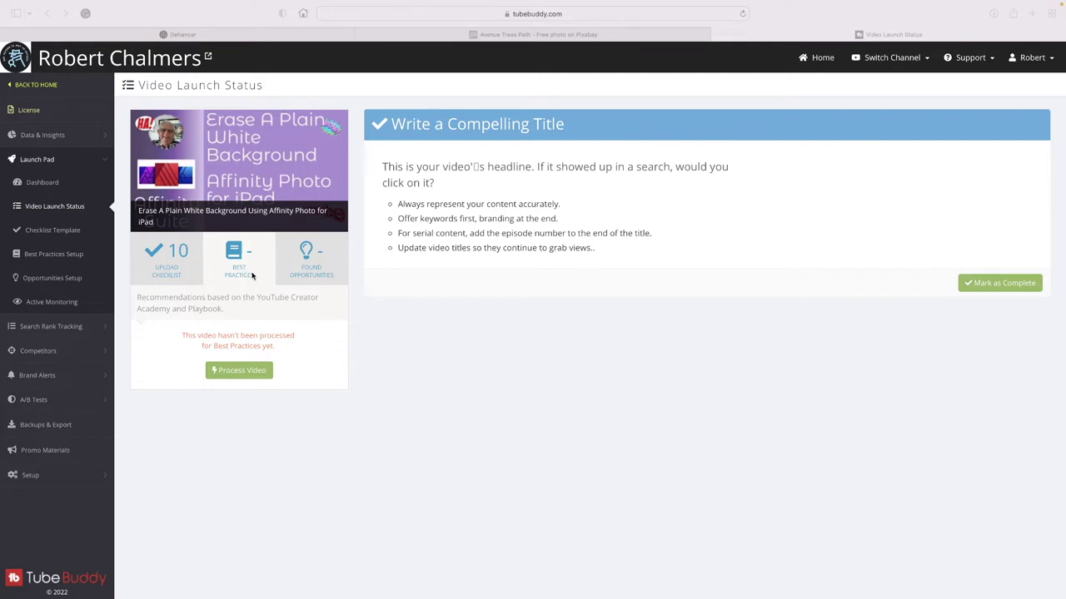
Show the Upload Checklist for the Affinity Photo iPad video to see the Write a Compelling Title tips.
{"action": "left_click", "coordinate": [179, 266]}
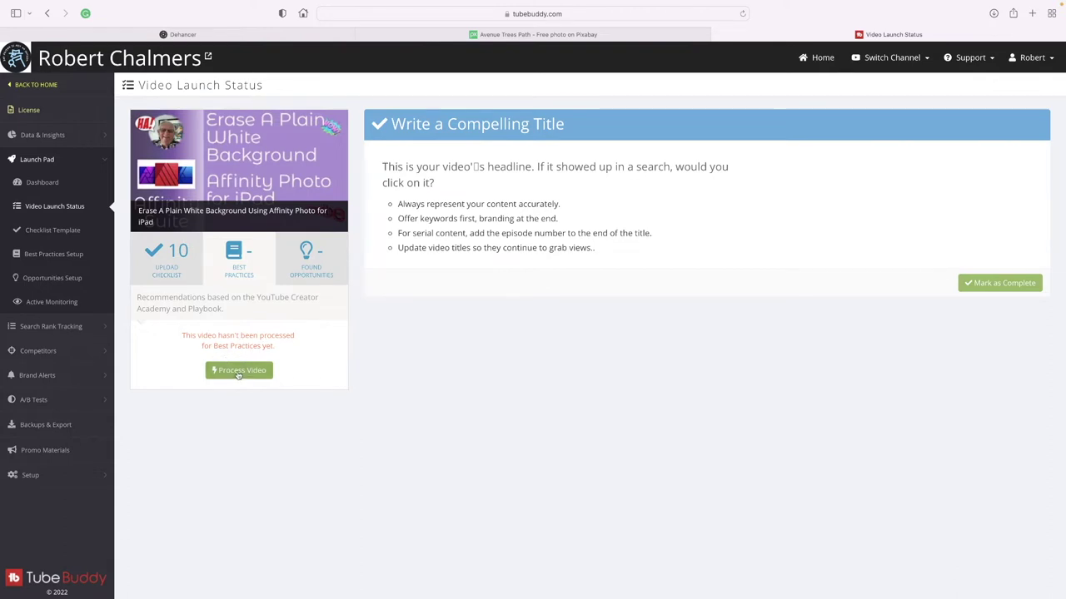
Run the Best Practices audit and review the eight checks, all marked Lookin' Good.
{"action": "left_click", "coordinate": [239, 372]}
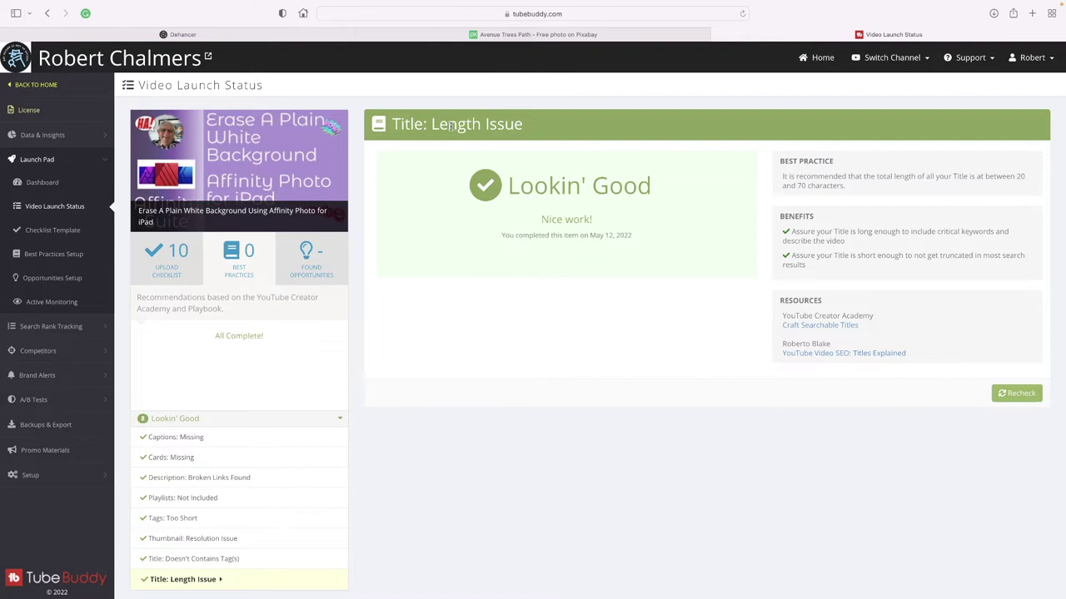
{"action": "scroll", "coordinate": [460, 127], "scroll_direction": "down", "scroll_amount": 1}
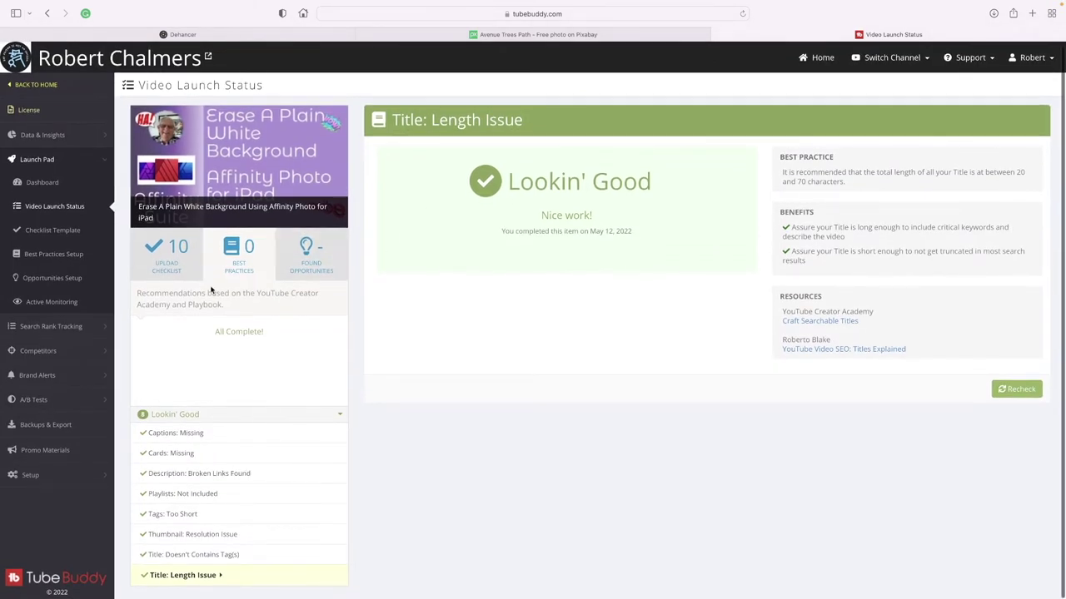
Switch between Found Opportunities, Upload Checklist and Best Practices, reviewing the Title: Length Issue check.
{"action": "left_click", "coordinate": [306, 263]}
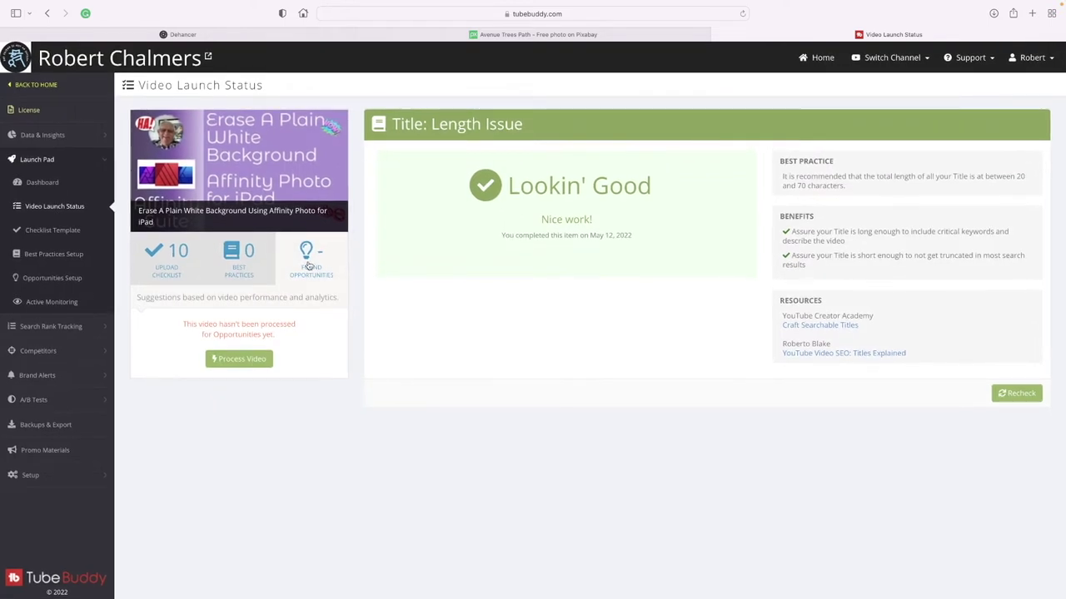
{"action": "left_click", "coordinate": [166, 262]}
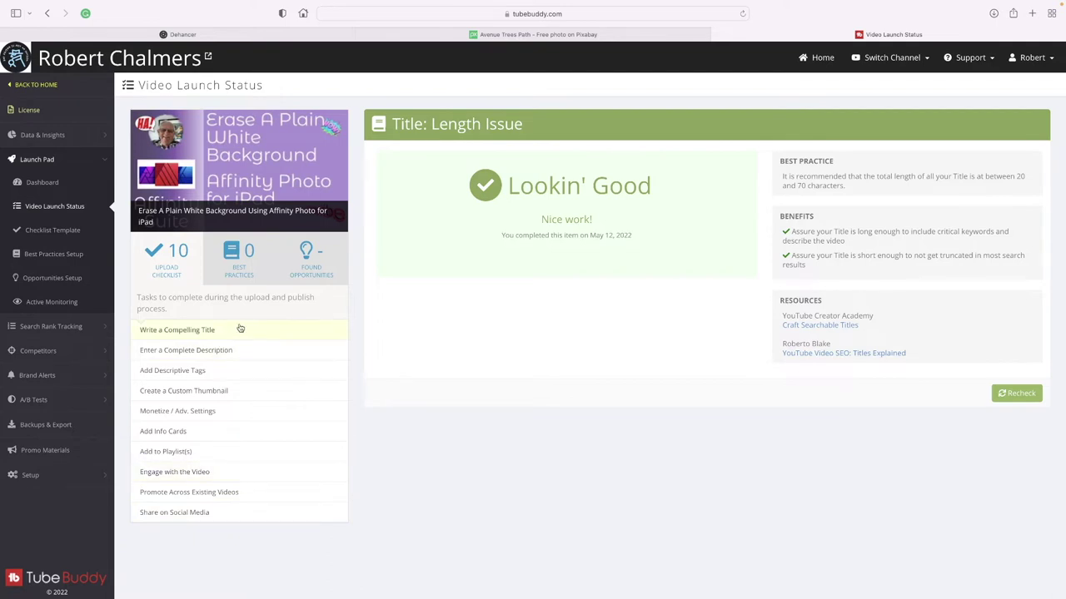
{"action": "left_click", "coordinate": [240, 261]}
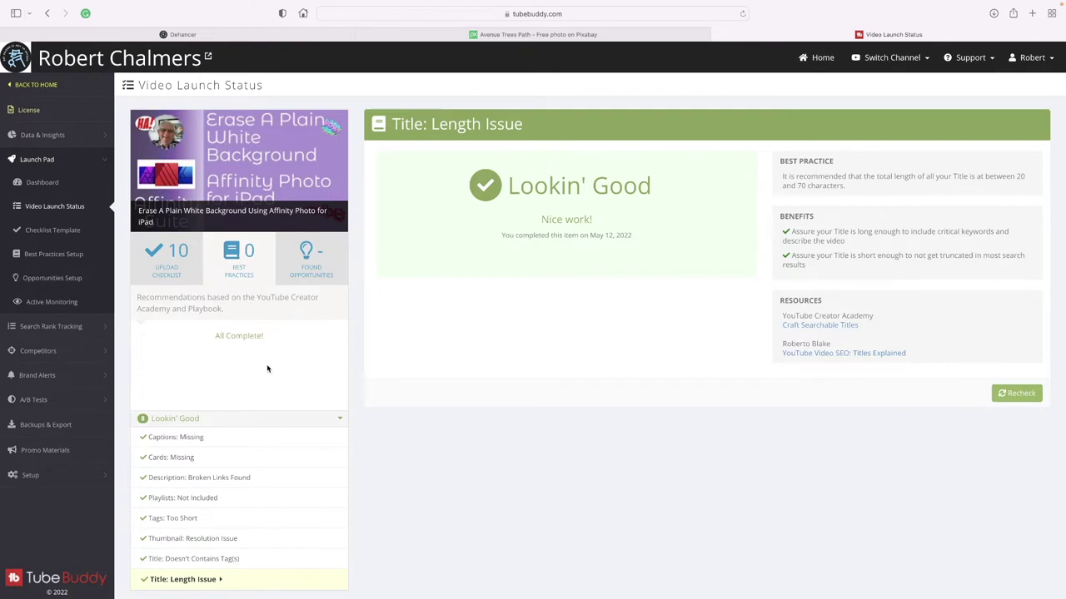
{"action": "scroll", "coordinate": [267, 369], "scroll_direction": "down", "scroll_amount": 1}
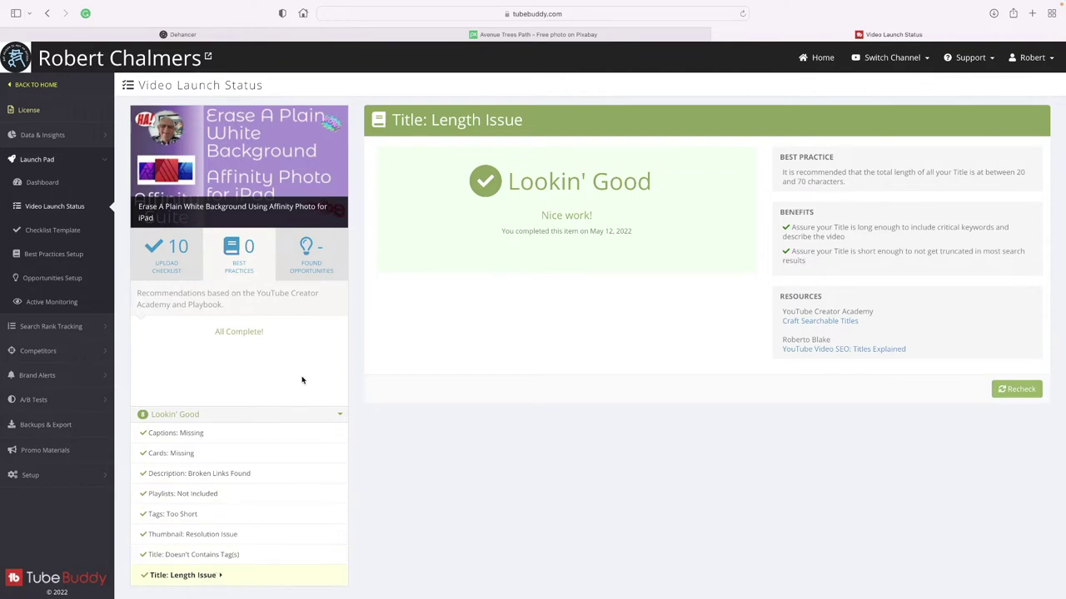
Process the video for Found Opportunities, revealing four including Comments Awaiting Response.
{"action": "left_click", "coordinate": [311, 251]}
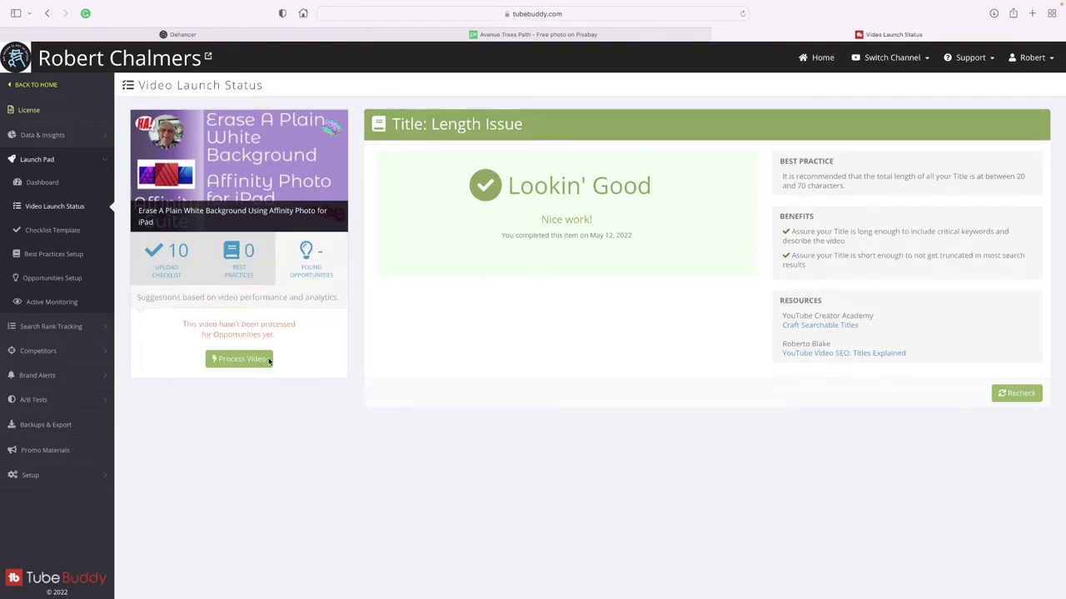
{"action": "left_click", "coordinate": [242, 361]}
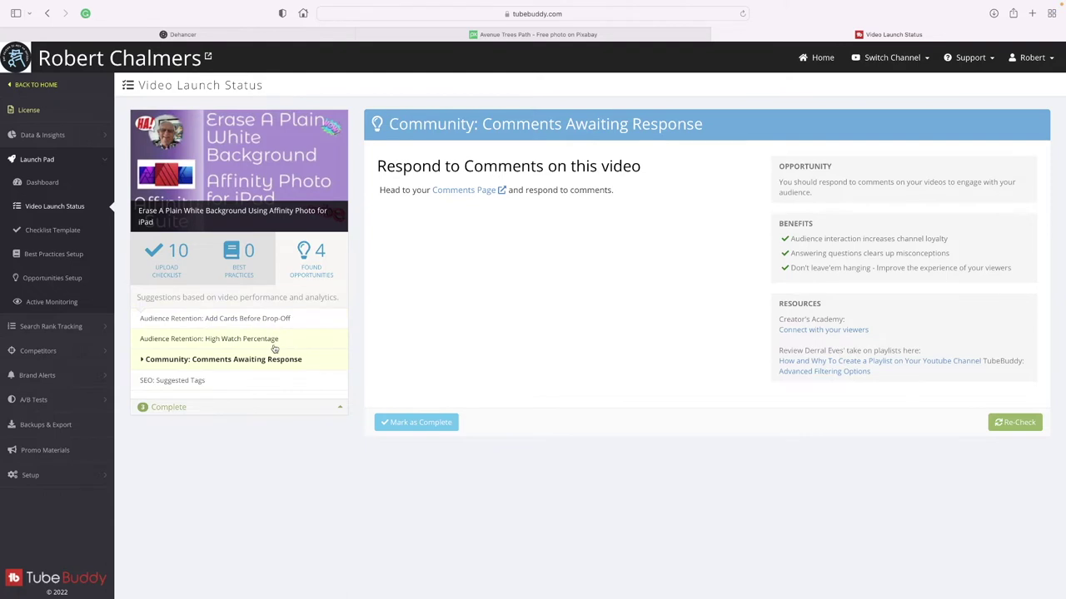
Add the five suggested phrases as tags, from 'remove background affinity photo' to 'affinity publisher'.
{"action": "left_click", "coordinate": [200, 383]}
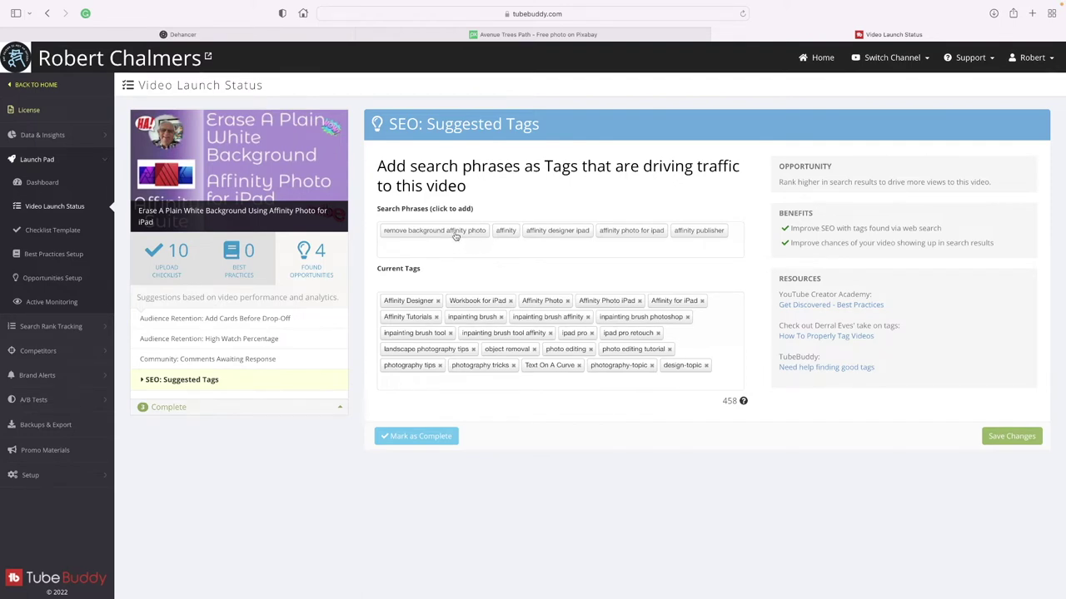
{"action": "left_click", "coordinate": [453, 233]}
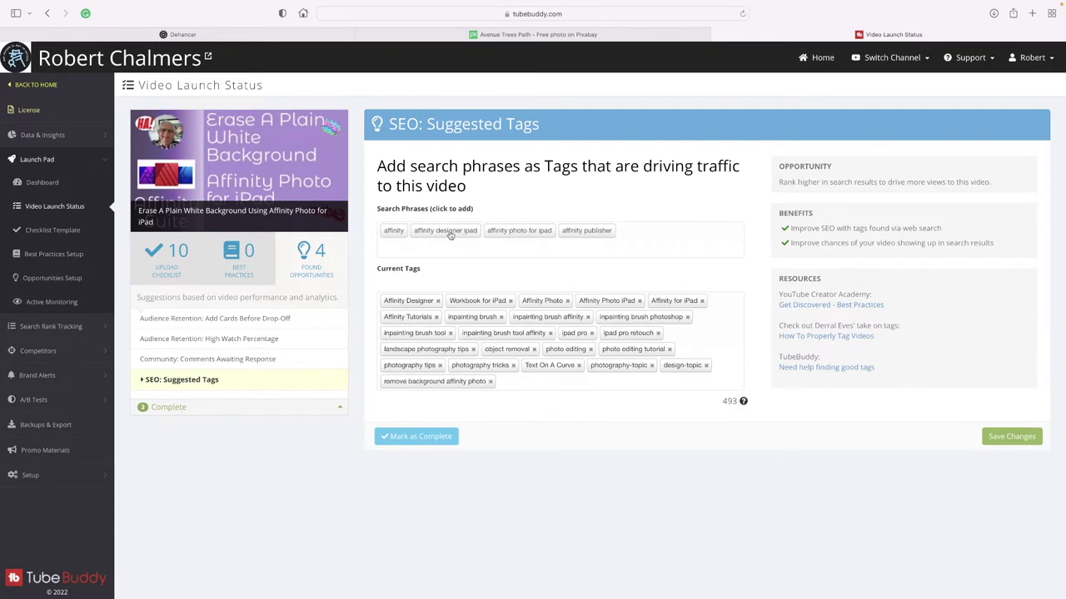
{"action": "left_click", "coordinate": [395, 232]}
{"action": "left_click", "coordinate": [401, 235]}
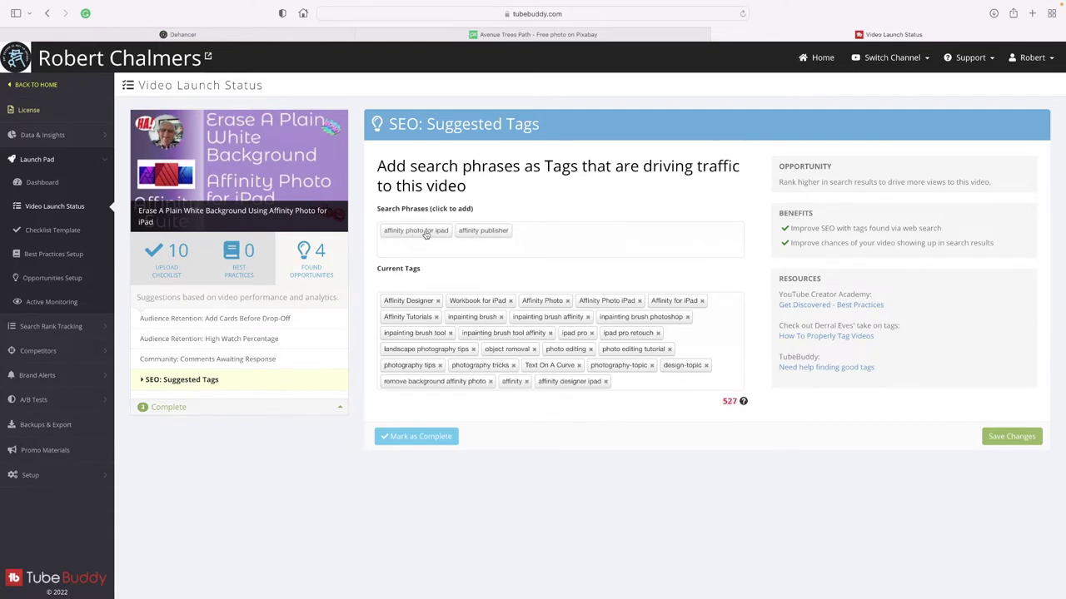
{"action": "left_click", "coordinate": [439, 233]}
{"action": "left_click", "coordinate": [423, 232]}
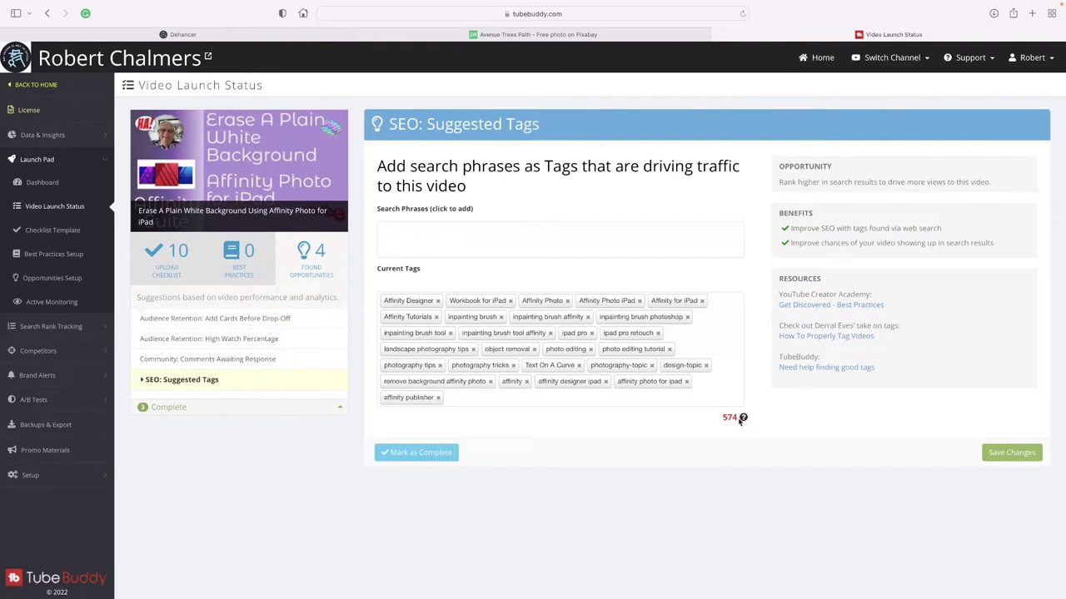
Remove the tags 'inpainting brush', 'inpainting brush affinity' and 'inpainting brush photoshop'.
{"action": "left_click", "coordinate": [501, 317]}
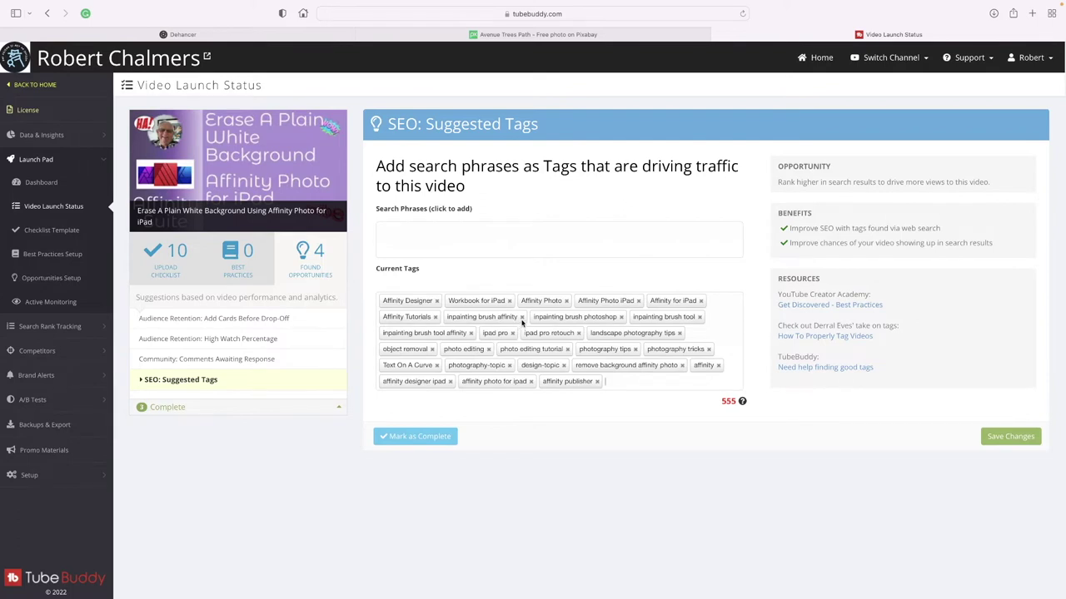
{"action": "left_click", "coordinate": [522, 318]}
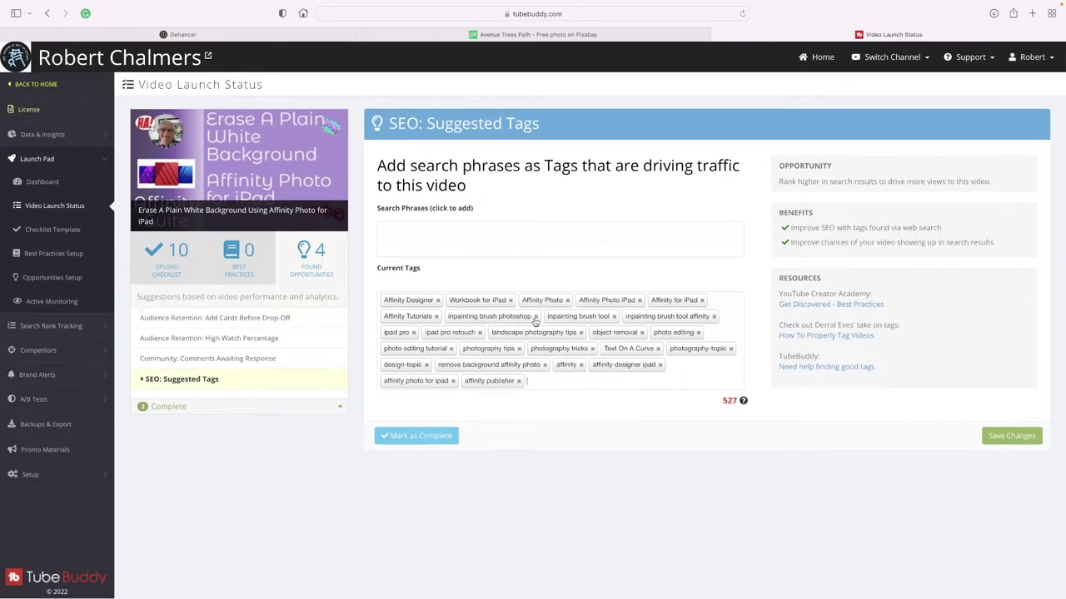
{"action": "left_click", "coordinate": [534, 317]}
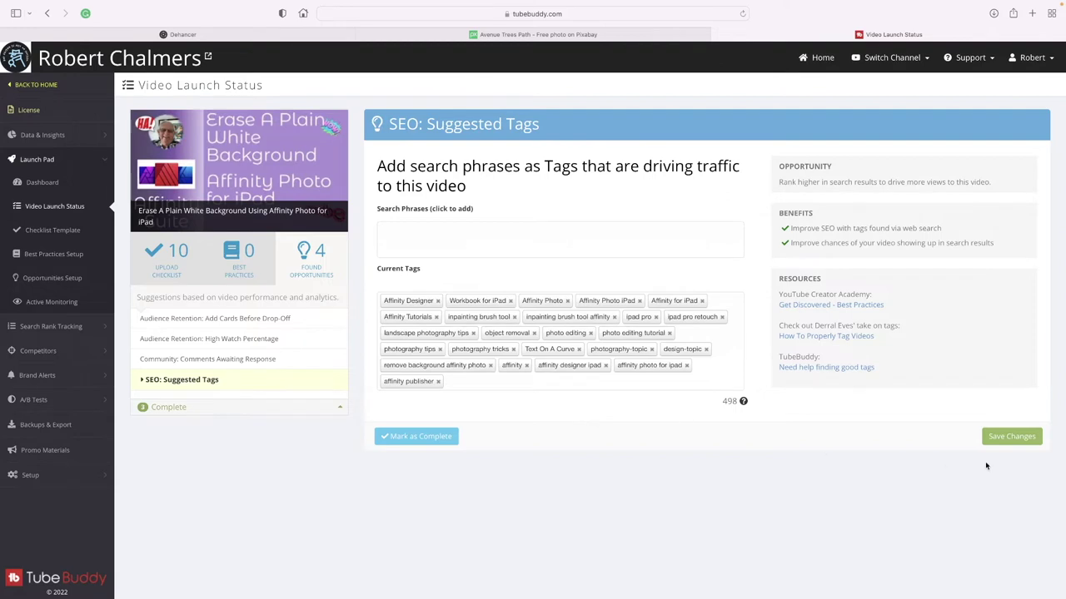
Save the tag changes so Suggested Tags reads Lookin' Good, leaving 3 opportunities.
{"action": "left_click", "coordinate": [1006, 439]}
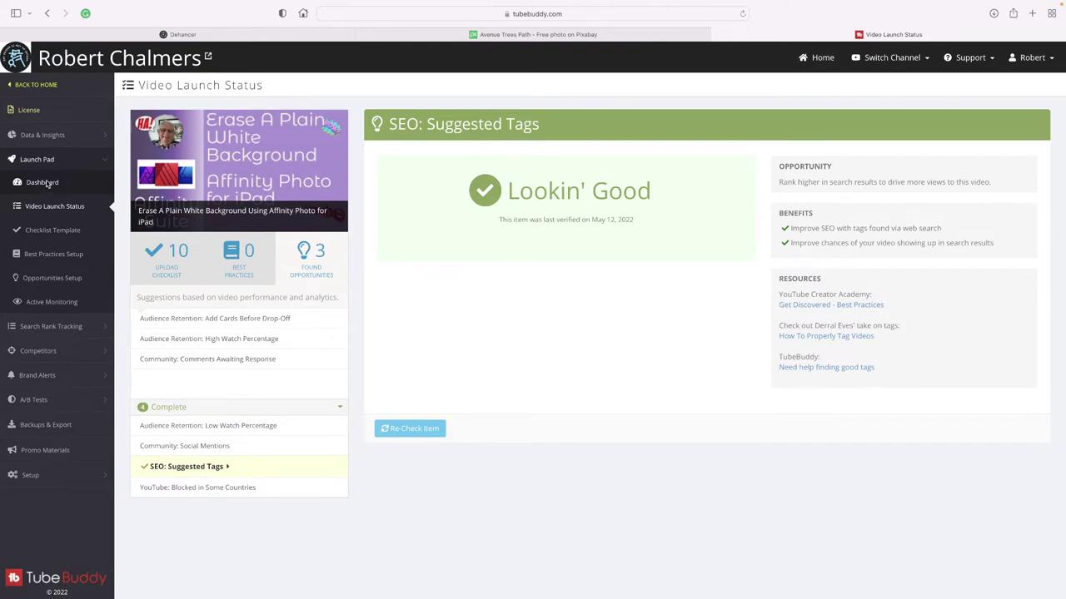
Go to the Launch Pad dashboard, then return to the account Home page.
{"action": "left_click", "coordinate": [44, 183]}
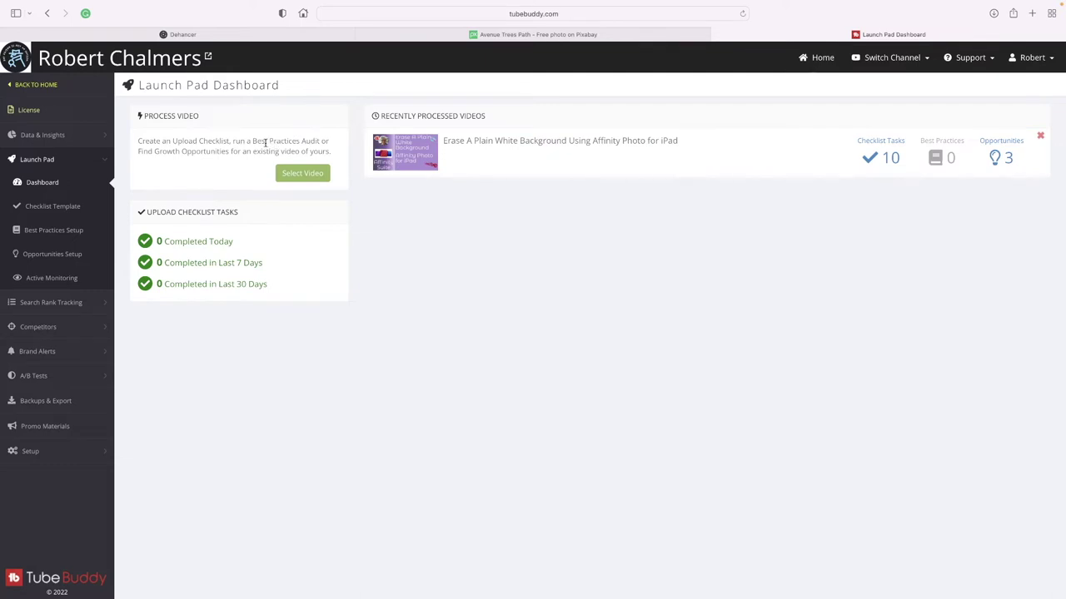
{"action": "left_click", "coordinate": [47, 87]}
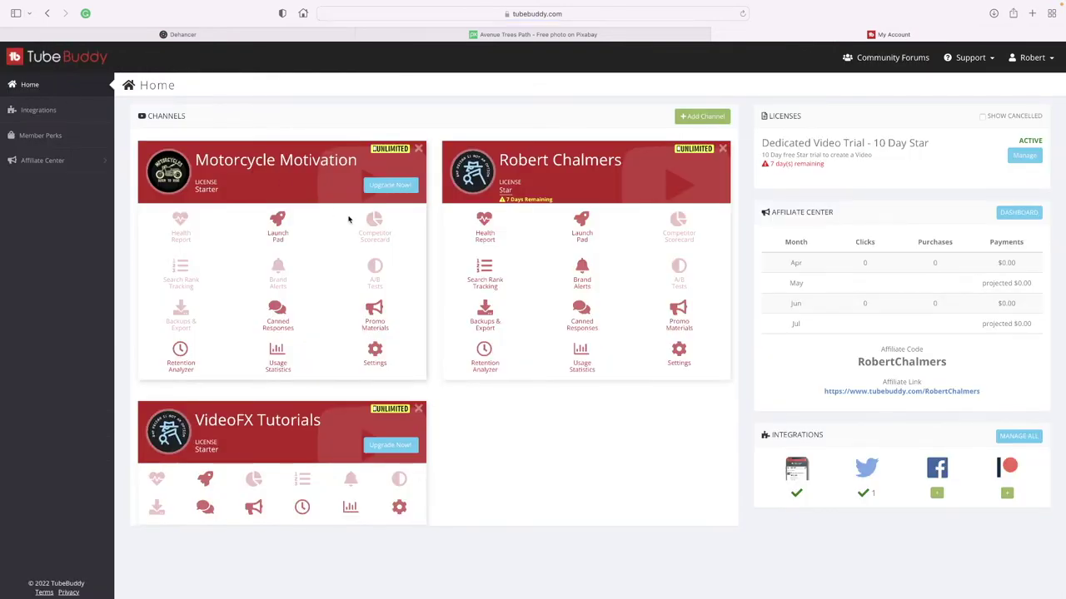
Open the channel's Health Report showing 234K views, 2.96K subscribers and 475 uploads.
{"action": "left_click", "coordinate": [485, 221]}
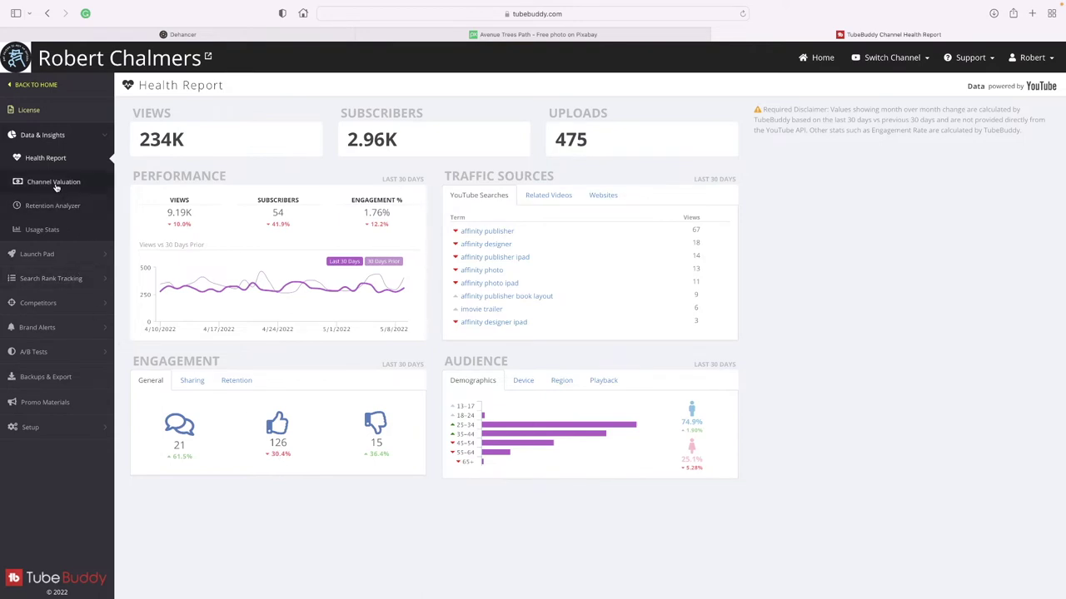
Return to the account Home page with the three channel cards.
{"action": "left_click", "coordinate": [36, 87]}
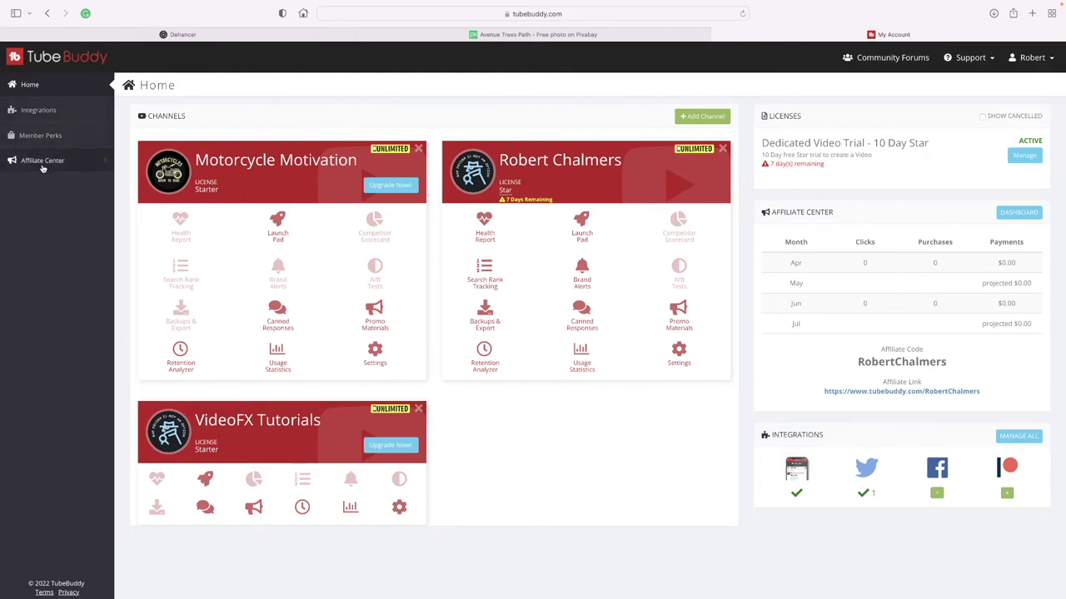
Open the Affiliate Dashboard and review Standard Affiliate 30% commission, 9 clicks and $0.00 payments.
{"action": "left_click", "coordinate": [41, 165]}
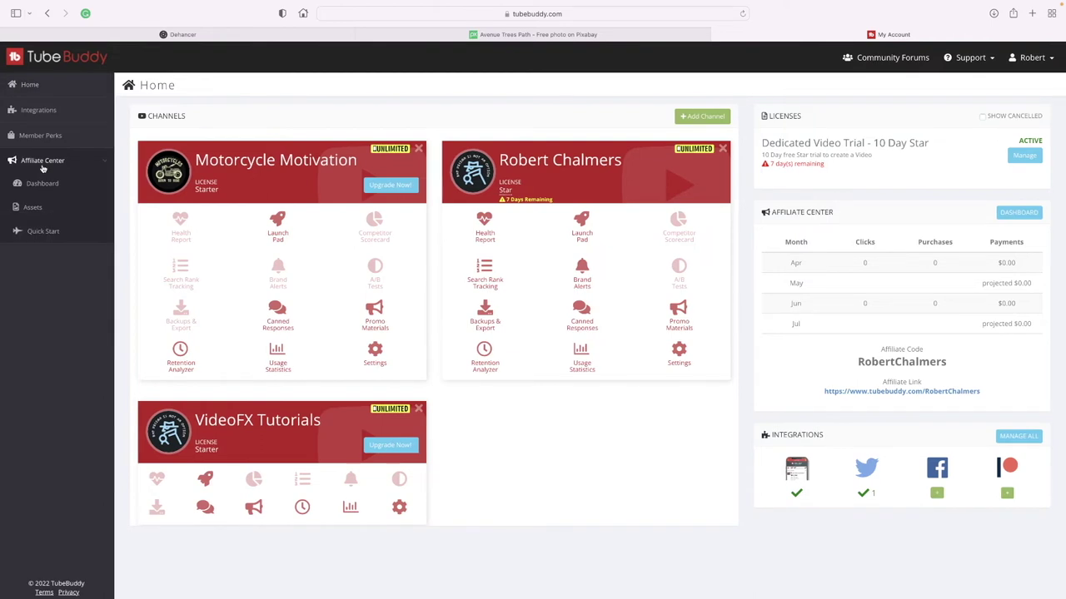
{"action": "left_click", "coordinate": [43, 184]}
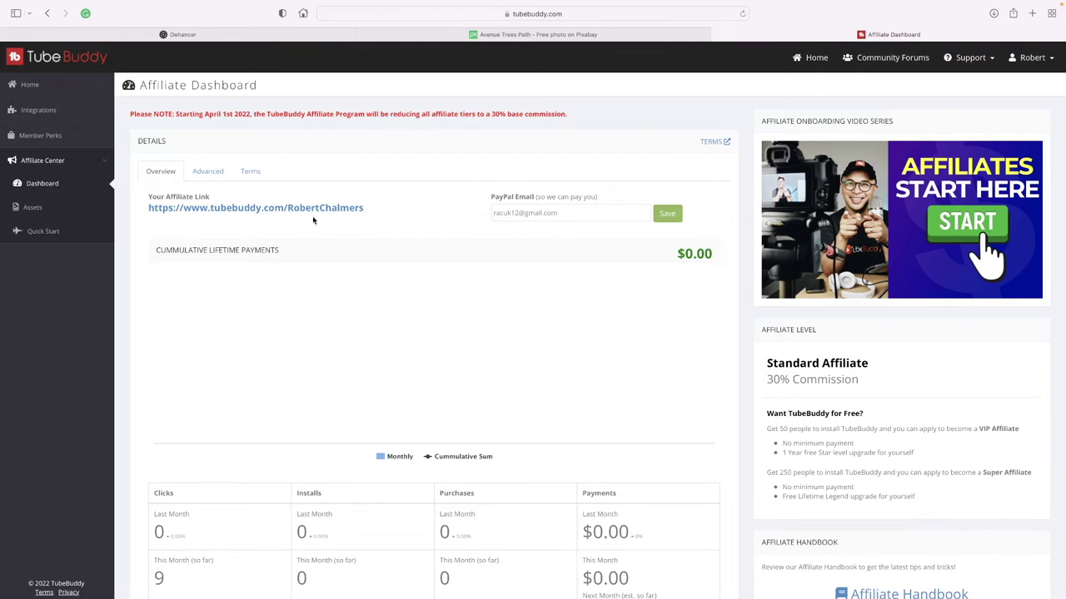
{"action": "scroll", "coordinate": [361, 253], "scroll_direction": "down", "scroll_amount": 3}
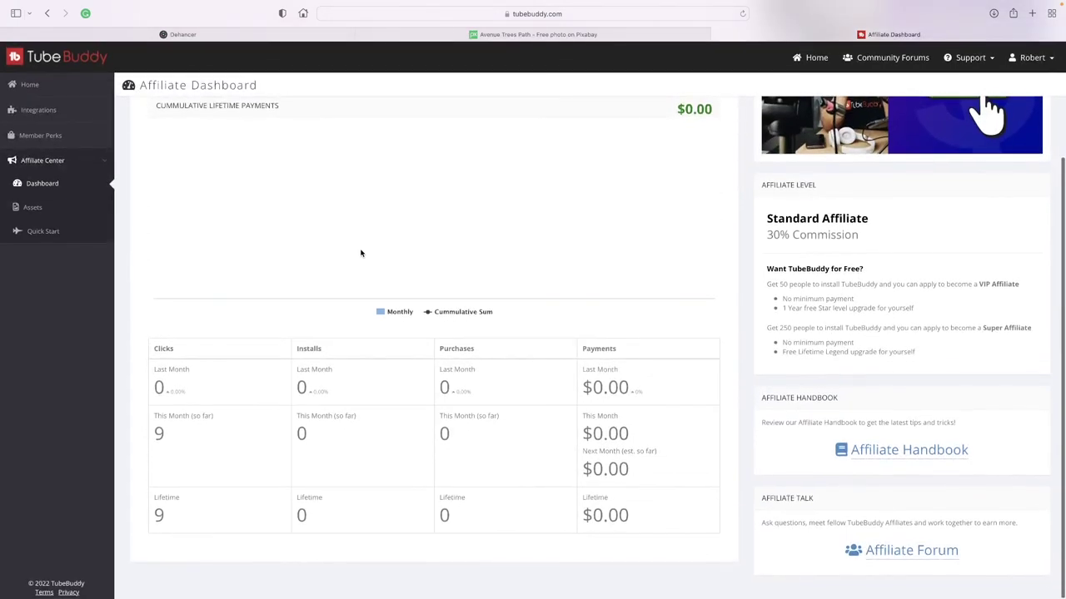
{"action": "scroll", "coordinate": [332, 280], "scroll_direction": "up", "scroll_amount": 1}
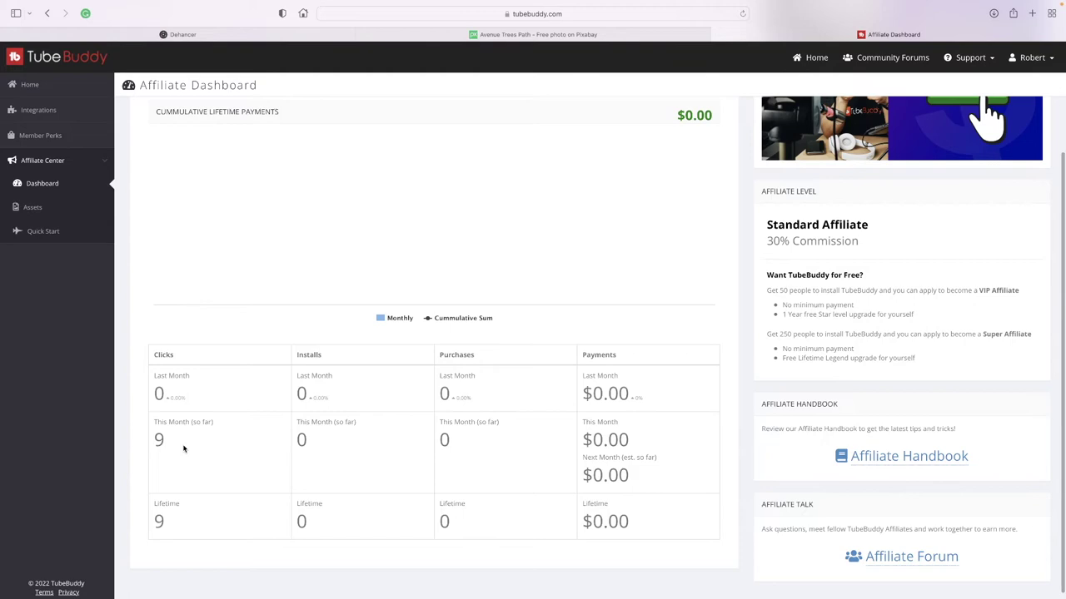
{"action": "scroll", "coordinate": [184, 449], "scroll_direction": "up", "scroll_amount": 1}
{"action": "scroll", "coordinate": [184, 448], "scroll_direction": "up", "scroll_amount": 3}
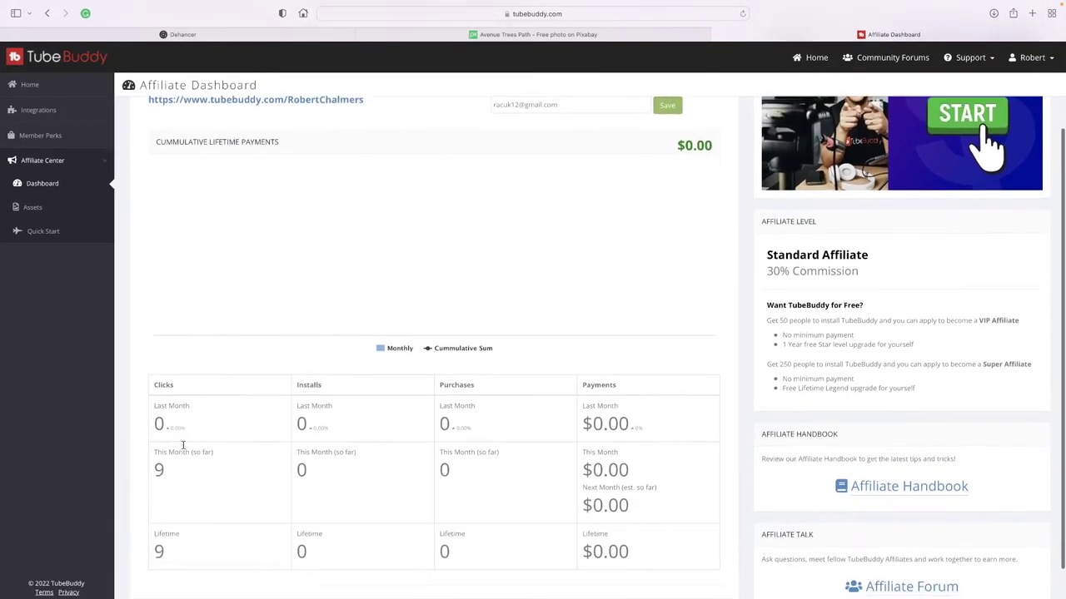
Return to the home page and open the Motorcycle Motivation channel's upgrade pricing page.
{"action": "left_click", "coordinate": [29, 84]}
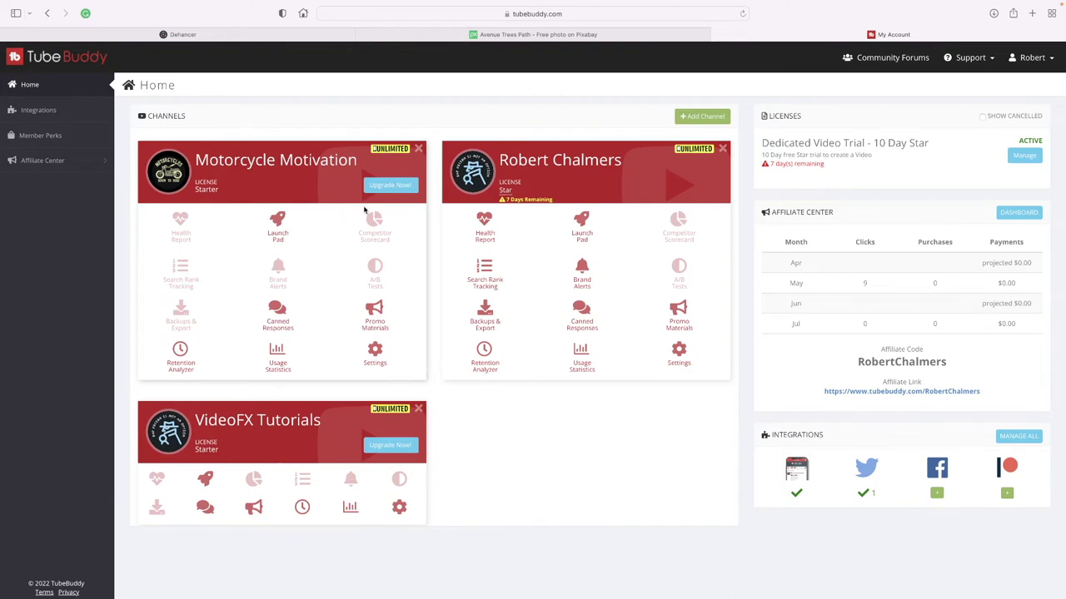
{"action": "left_click", "coordinate": [398, 188]}
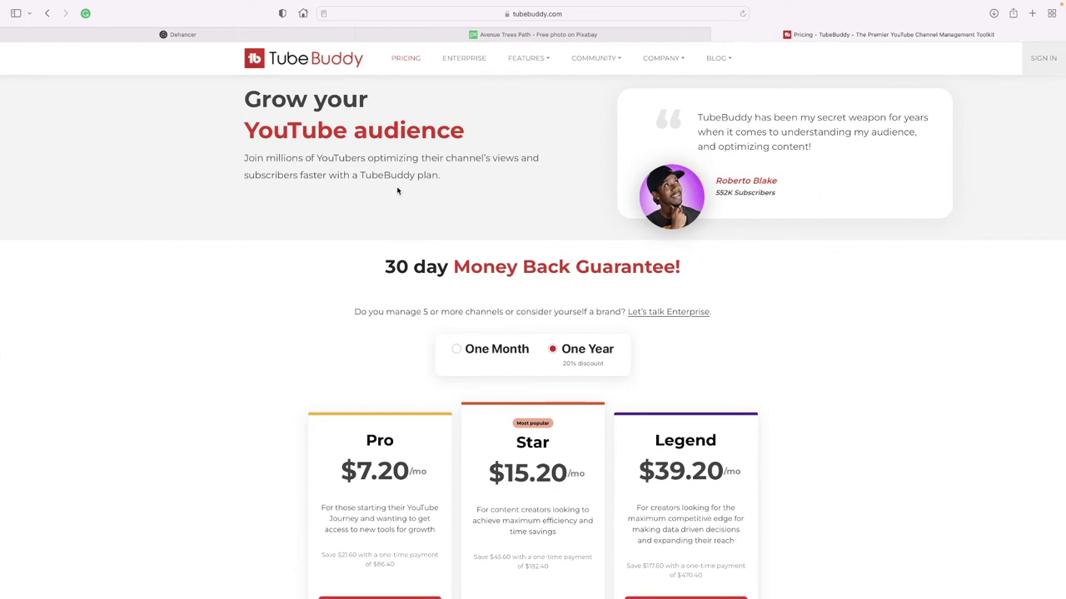
Go back from the pricing page to the My Account home with the three channel cards.
{"action": "left_click", "coordinate": [48, 14]}
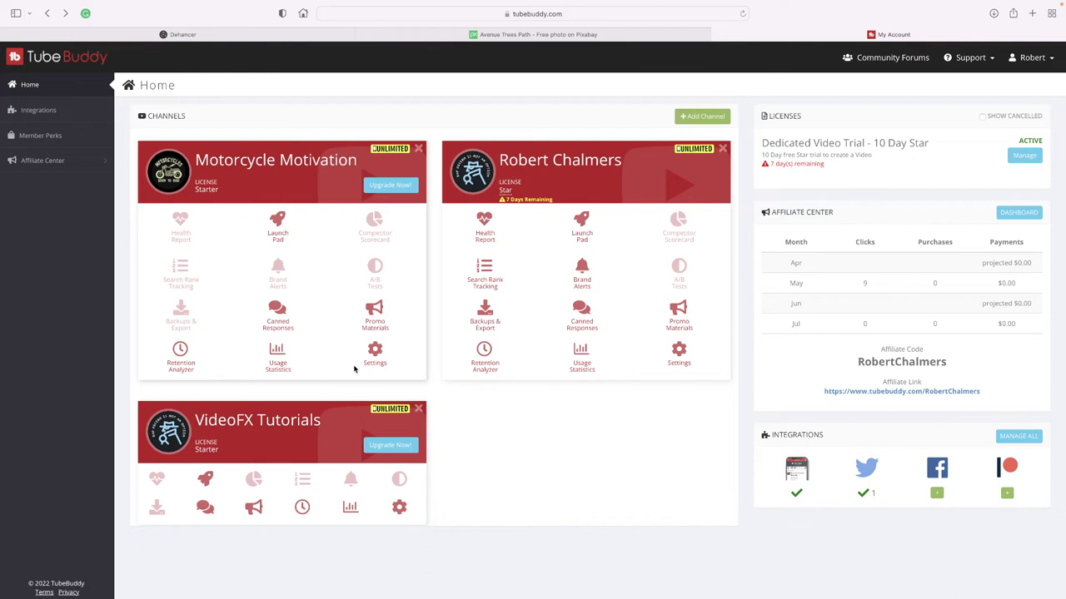
{"action": "left_click", "coordinate": [376, 351]}
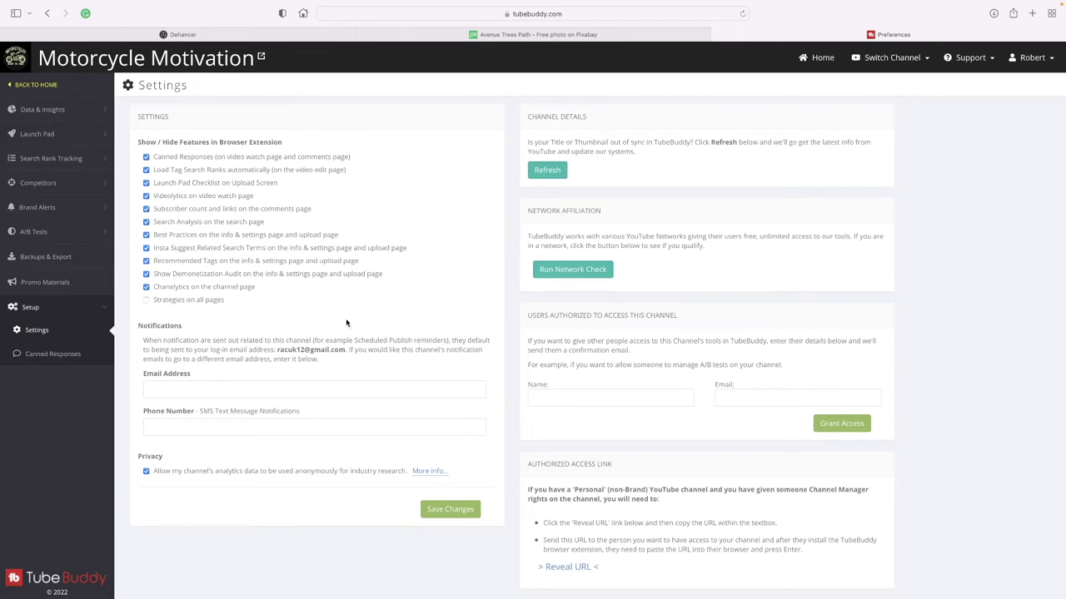
{"action": "left_click", "coordinate": [47, 14]}
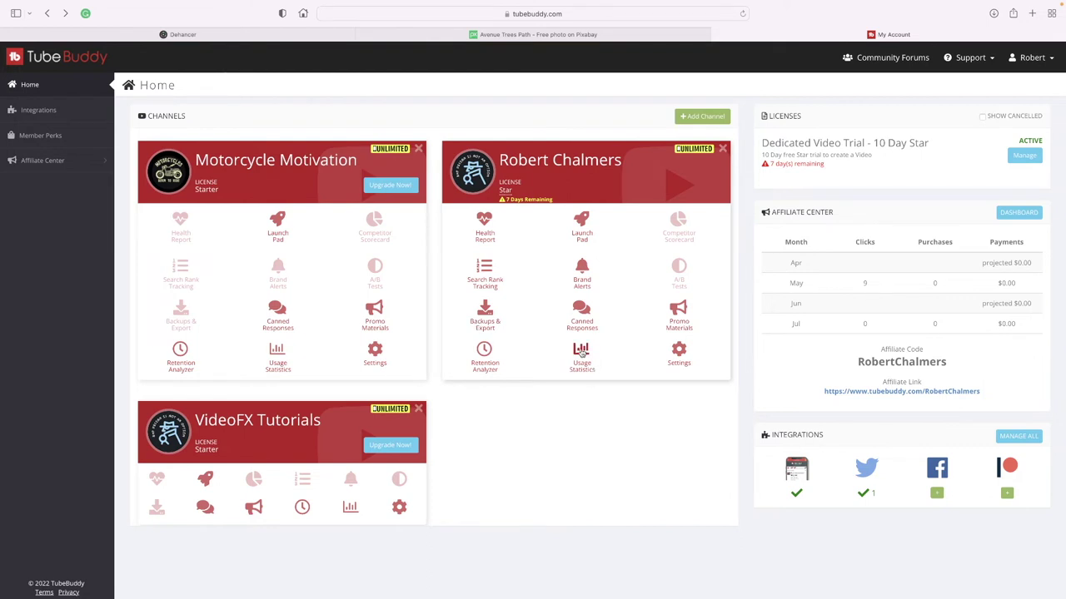
Open the Star channel's Usage Statistics (2 hours, $40.00 saved) and scroll through All Tools.
{"action": "left_click", "coordinate": [581, 353]}
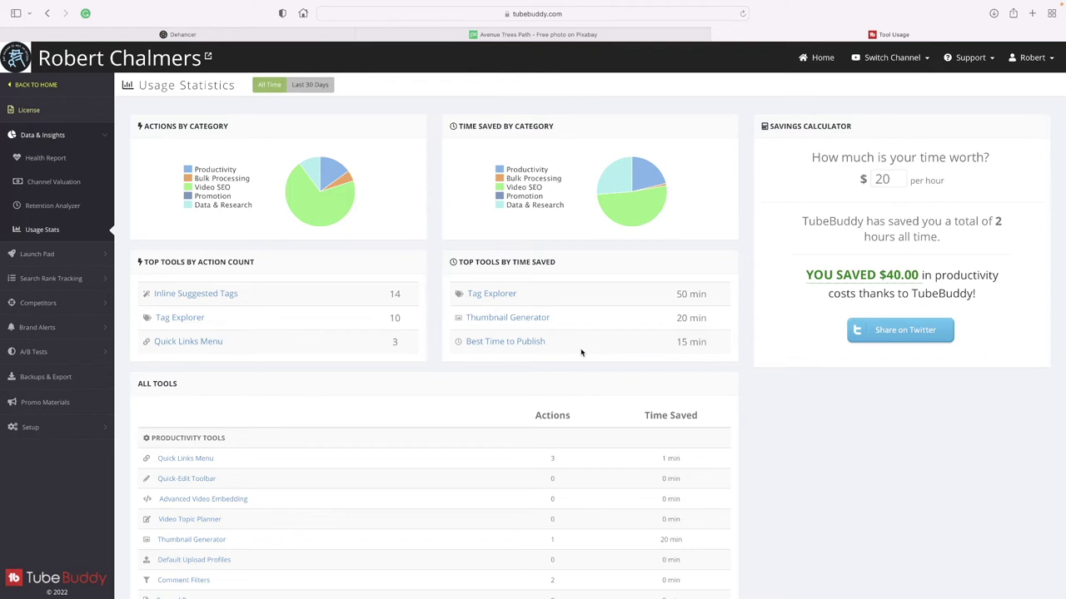
{"action": "scroll", "coordinate": [581, 352], "scroll_direction": "down", "scroll_amount": 3}
{"action": "scroll", "coordinate": [581, 352], "scroll_direction": "down", "scroll_amount": 5}
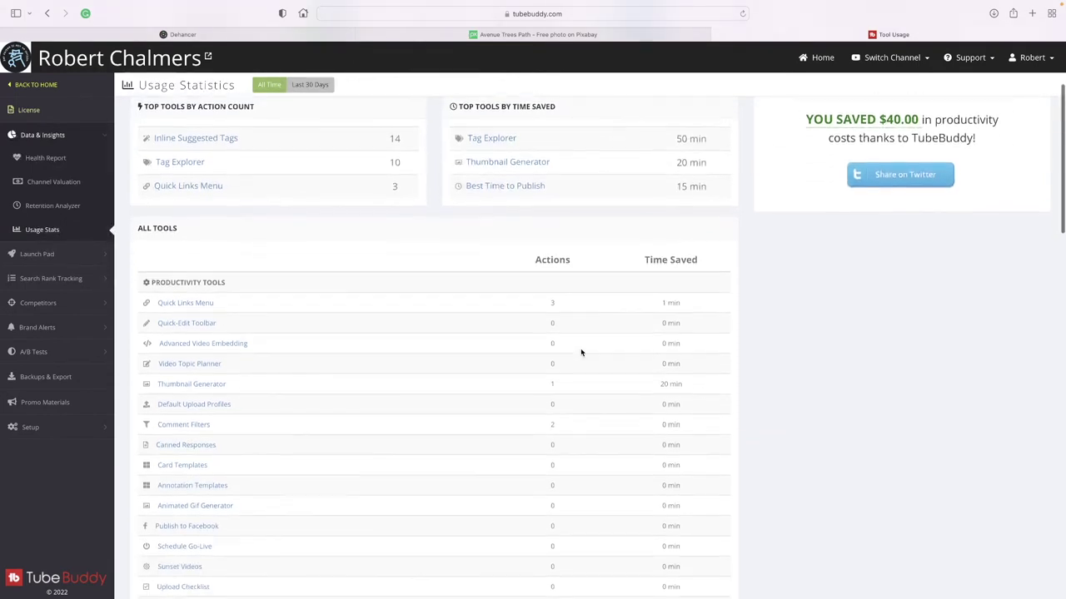
{"action": "scroll", "coordinate": [581, 352], "scroll_direction": "down", "scroll_amount": 3}
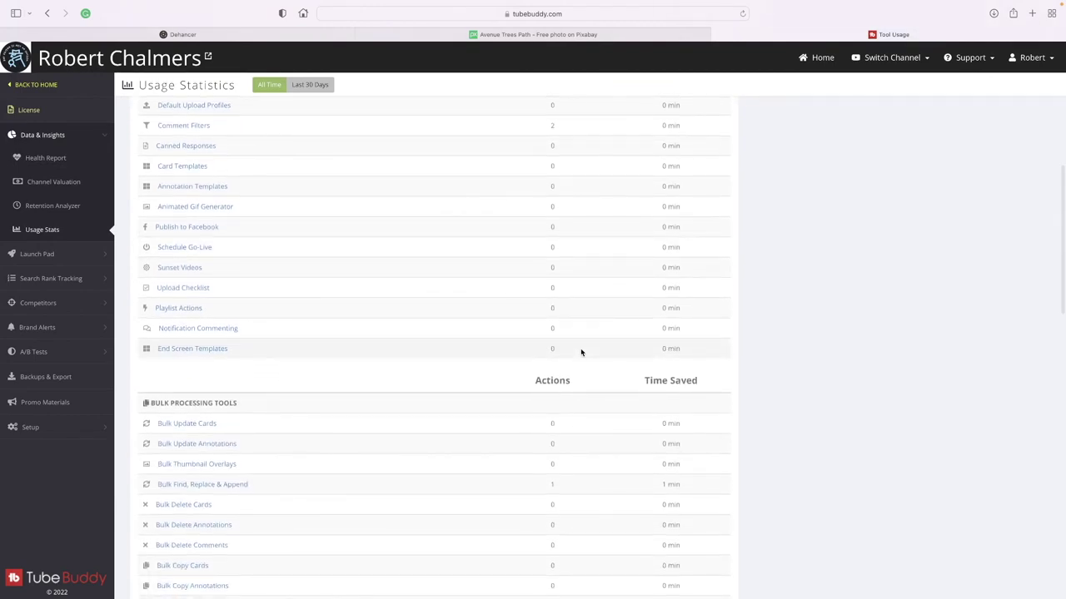
{"action": "scroll", "coordinate": [581, 352], "scroll_direction": "up", "scroll_amount": 3}
{"action": "scroll", "coordinate": [580, 348], "scroll_direction": "up", "scroll_amount": 5}
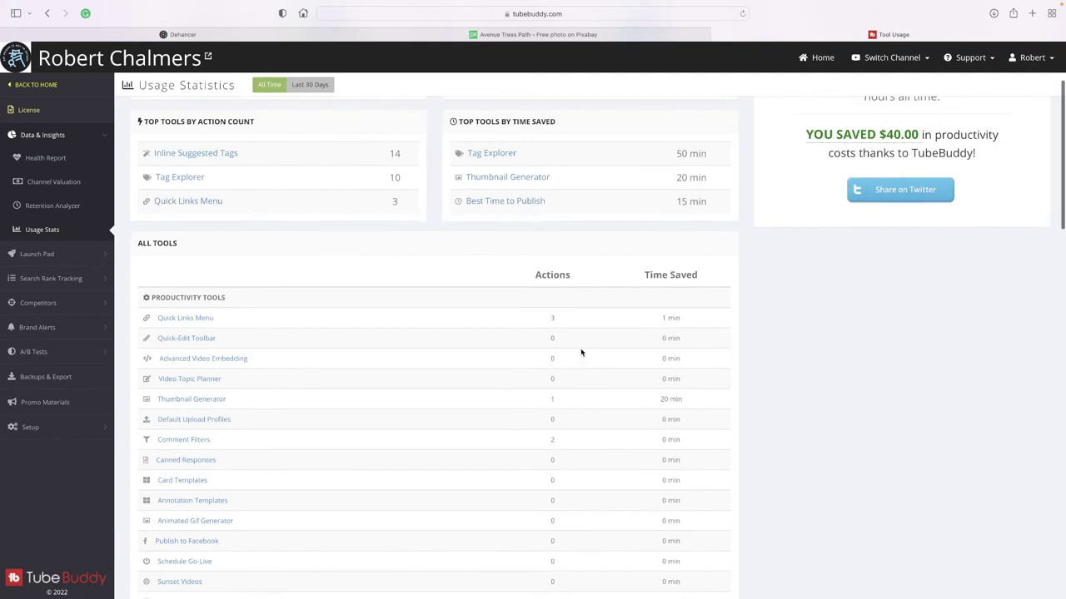
{"action": "scroll", "coordinate": [580, 348], "scroll_direction": "down", "scroll_amount": 10}
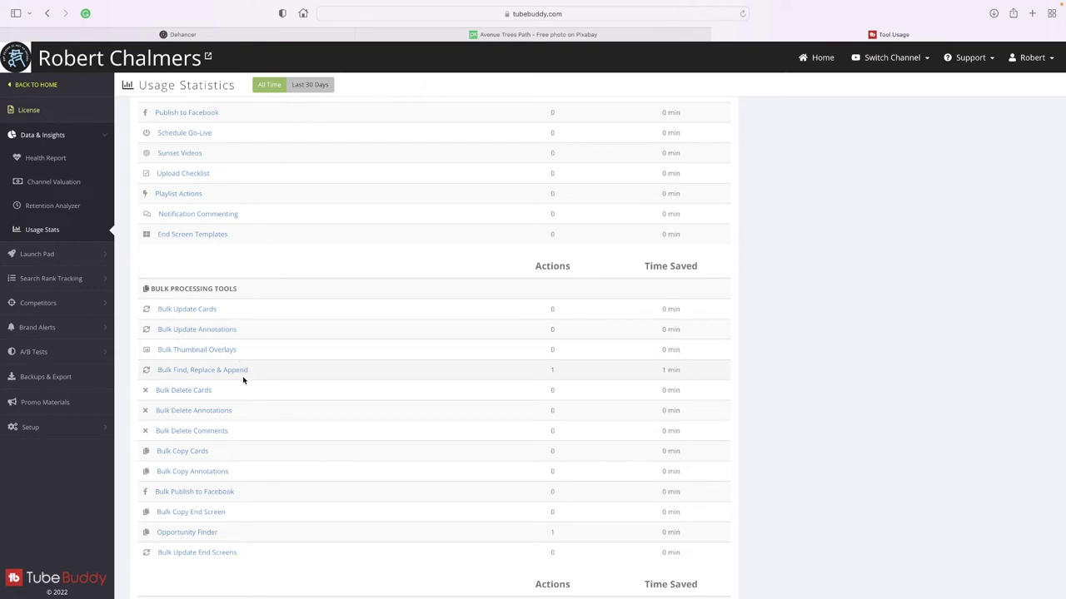
{"action": "scroll", "coordinate": [244, 379], "scroll_direction": "down", "scroll_amount": 1}
{"action": "scroll", "coordinate": [245, 388], "scroll_direction": "up", "scroll_amount": 1}
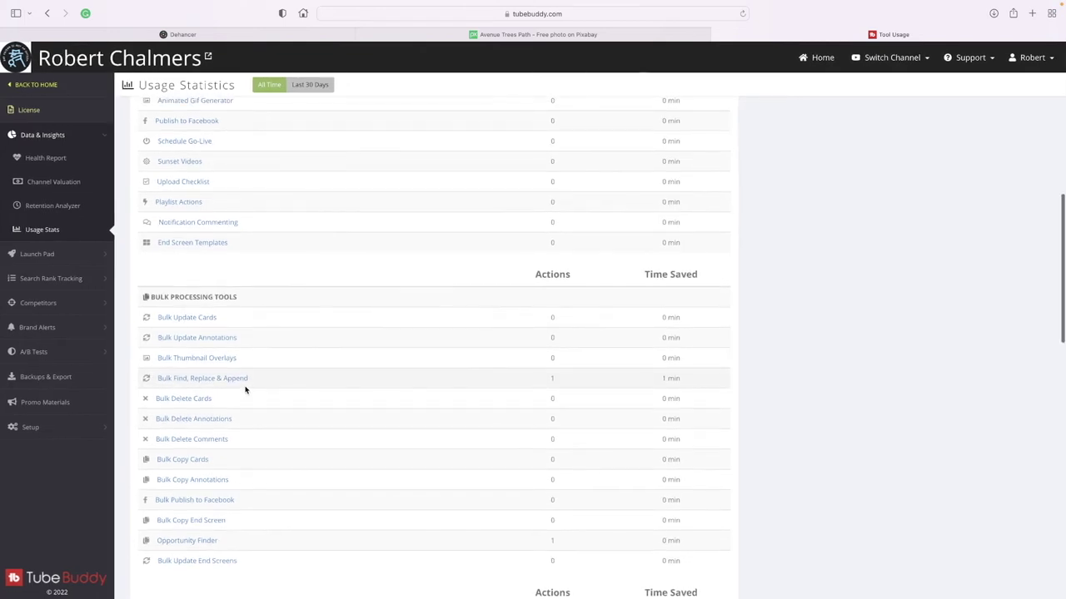
{"action": "scroll", "coordinate": [257, 395], "scroll_direction": "down", "scroll_amount": 1}
{"action": "scroll", "coordinate": [265, 400], "scroll_direction": "down", "scroll_amount": 3}
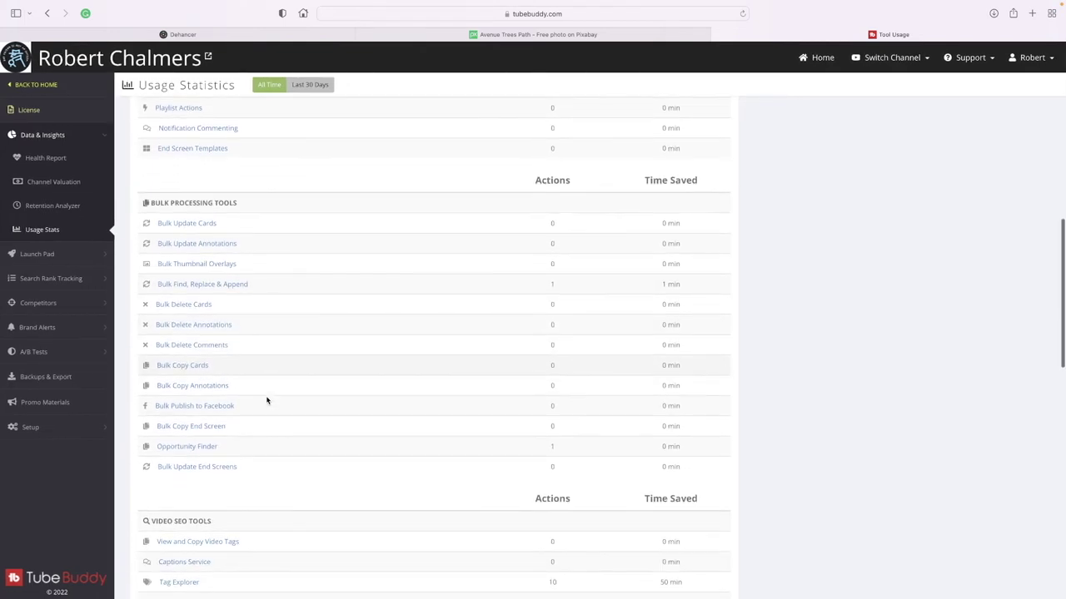
{"action": "scroll", "coordinate": [266, 400], "scroll_direction": "down", "scroll_amount": 1}
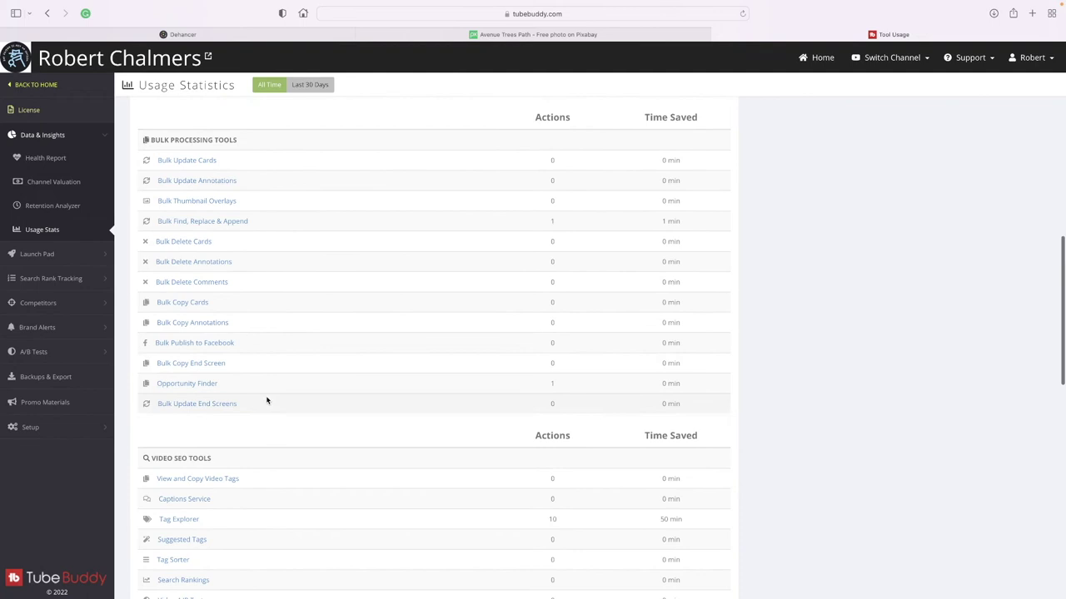
{"action": "scroll", "coordinate": [268, 401], "scroll_direction": "down", "scroll_amount": 4}
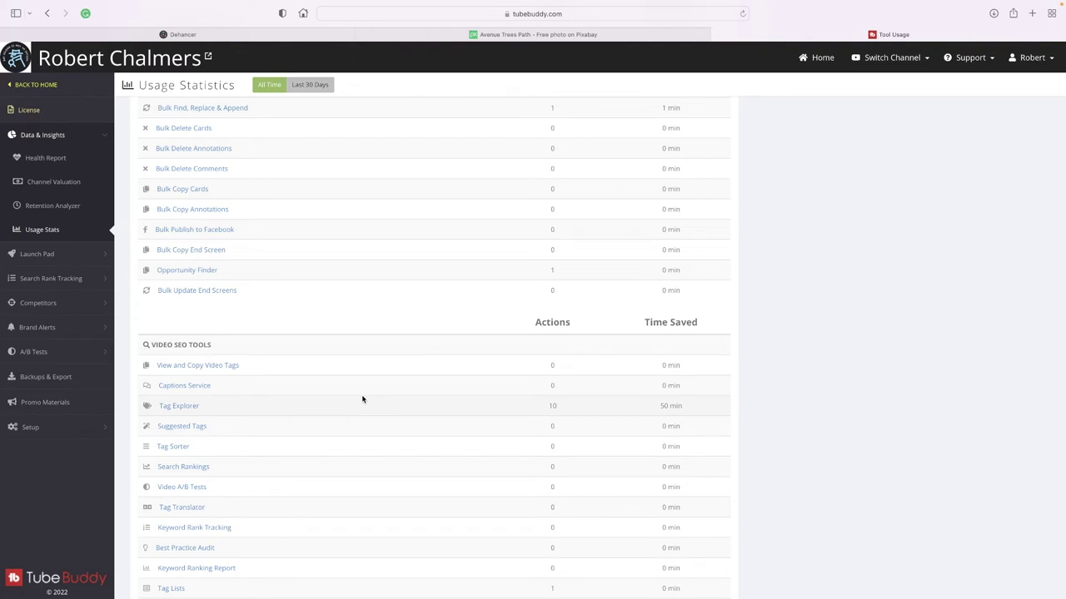
{"action": "scroll", "coordinate": [360, 400], "scroll_direction": "up", "scroll_amount": 10}
{"action": "scroll", "coordinate": [362, 399], "scroll_direction": "up", "scroll_amount": 15}
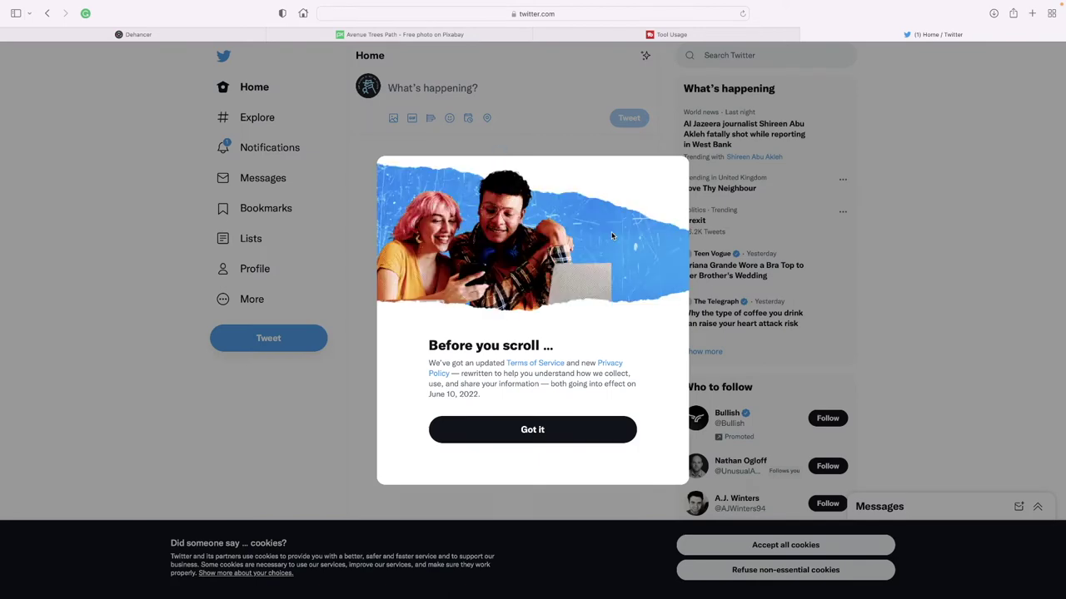
Dismiss Twitter's terms notice and tweet the user's tubebuddy.com referral link.
{"action": "left_click", "coordinate": [526, 433]}
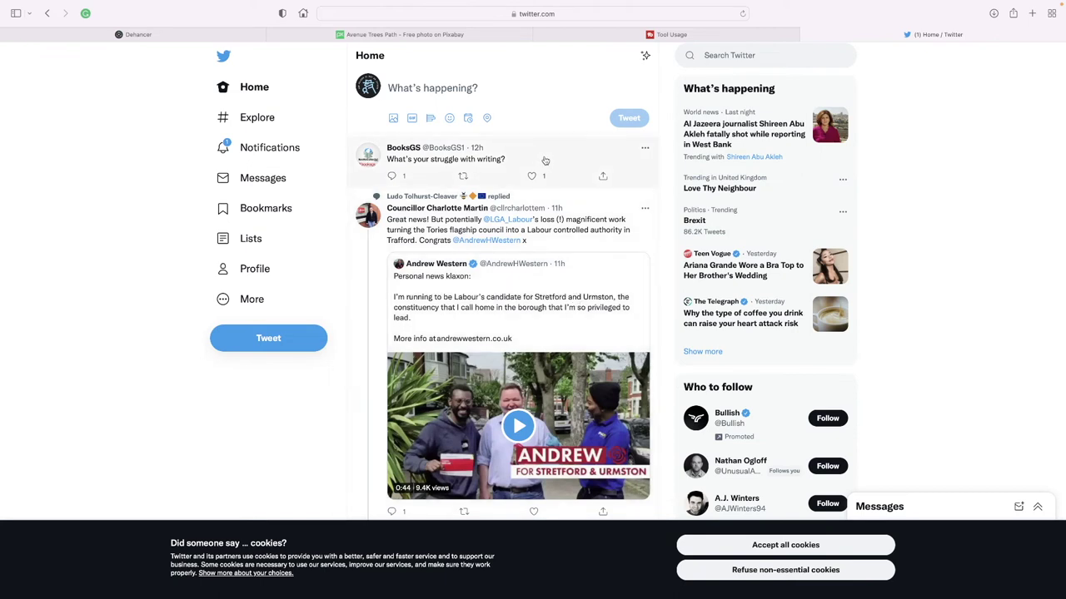
{"action": "left_click", "coordinate": [635, 33]}
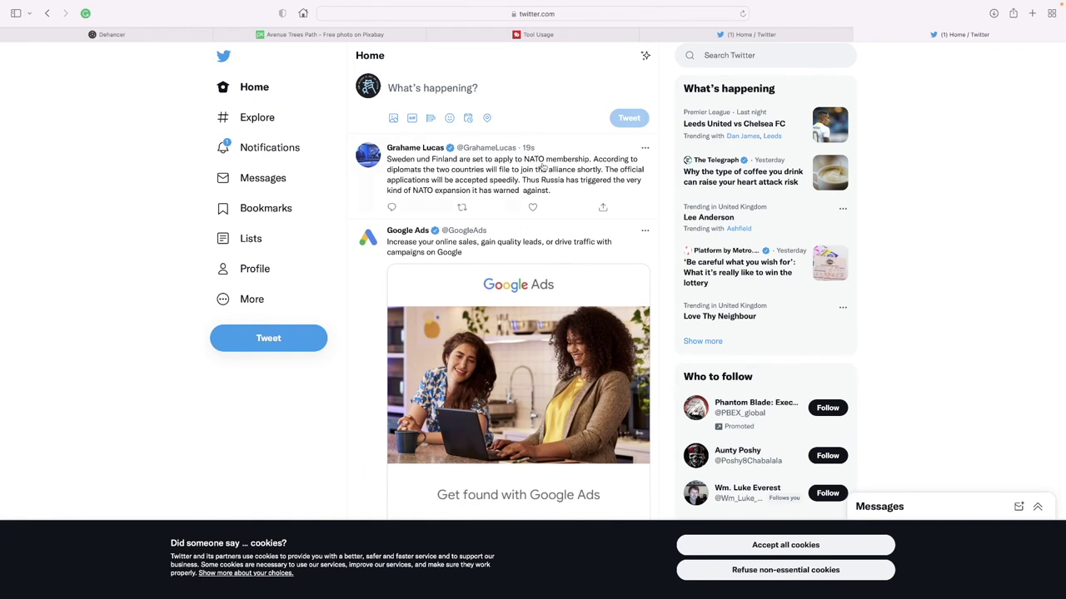
{"action": "left_click", "coordinate": [499, 88]}
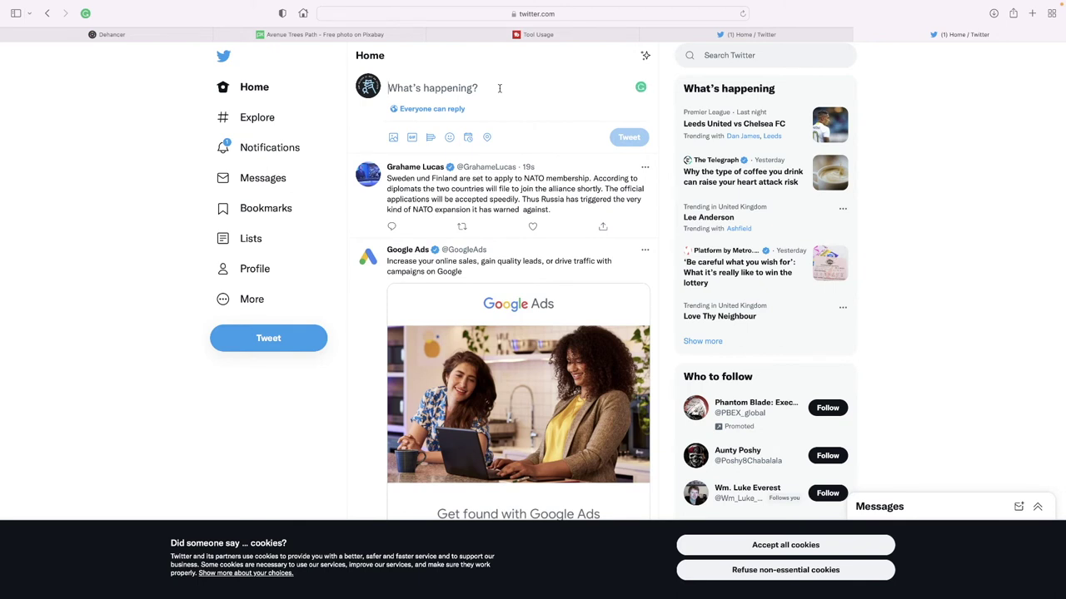
{"action": "type", "text": "twitte"}
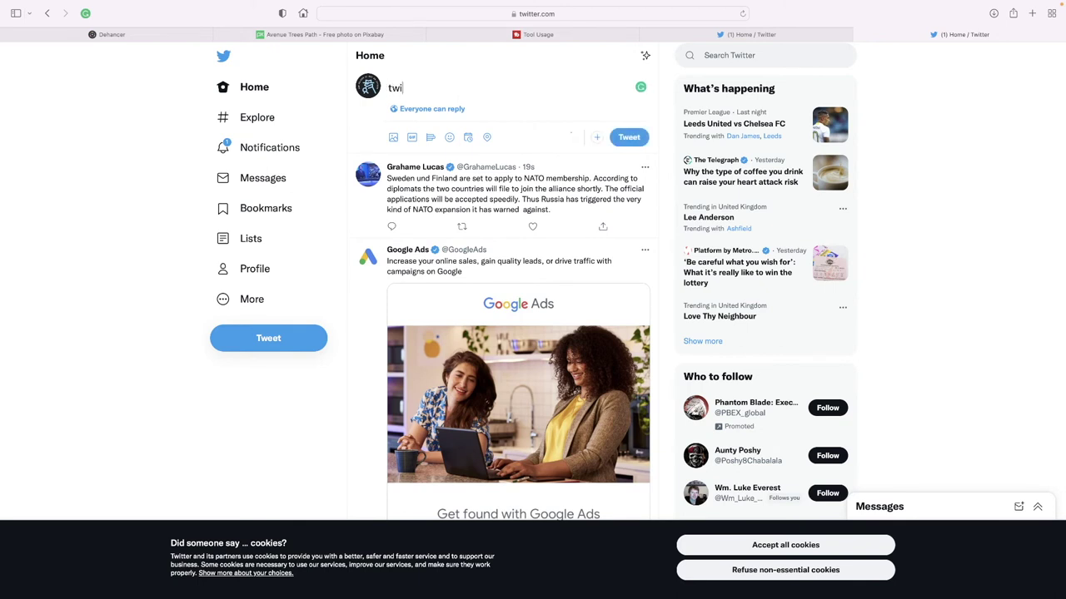
{"action": "key", "text": "BackSpace"}
{"action": "key", "text": "BackSpace"}
{"action": "key", "text": "BackSpace"}
{"action": "key", "text": "BackSpace"}
{"action": "key", "text": "BackSpace"}
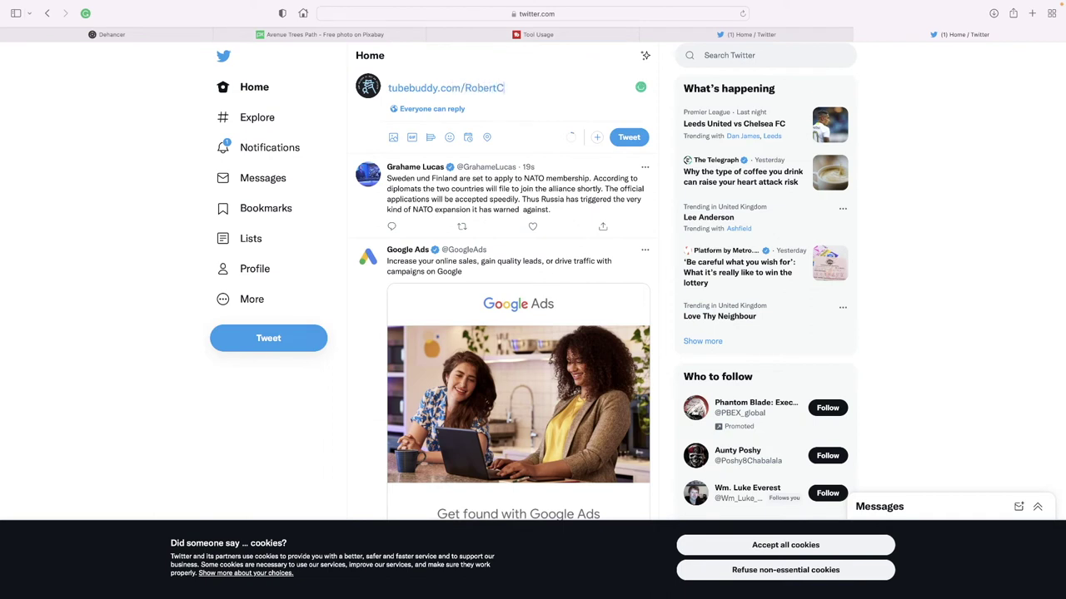
{"action": "left_click", "coordinate": [633, 141]}
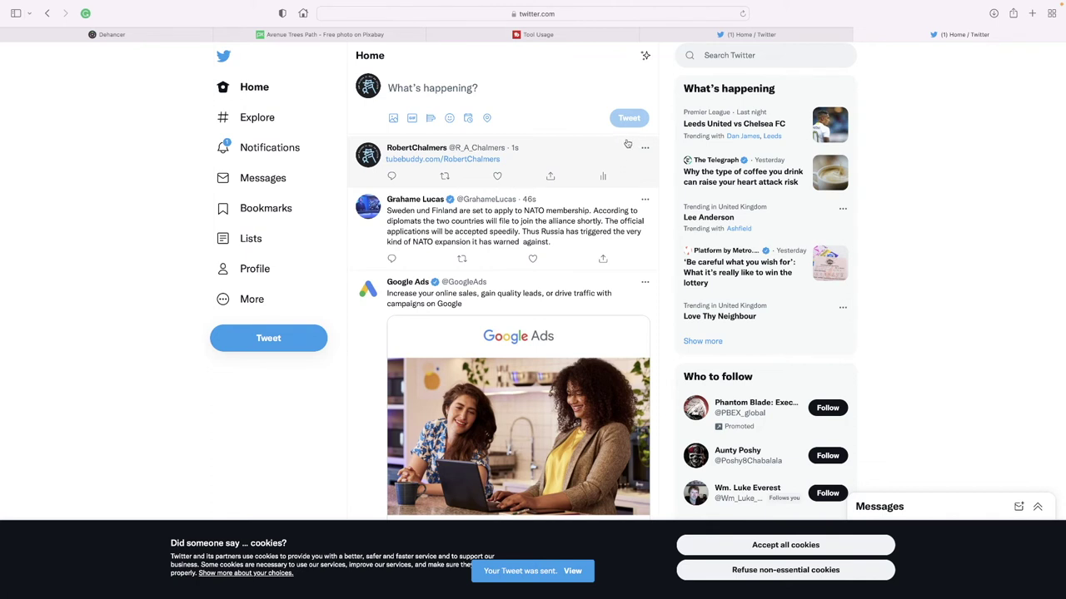
Close both Twitter tabs and return to the TubeBuddy account home.
{"action": "left_click", "coordinate": [860, 37]}
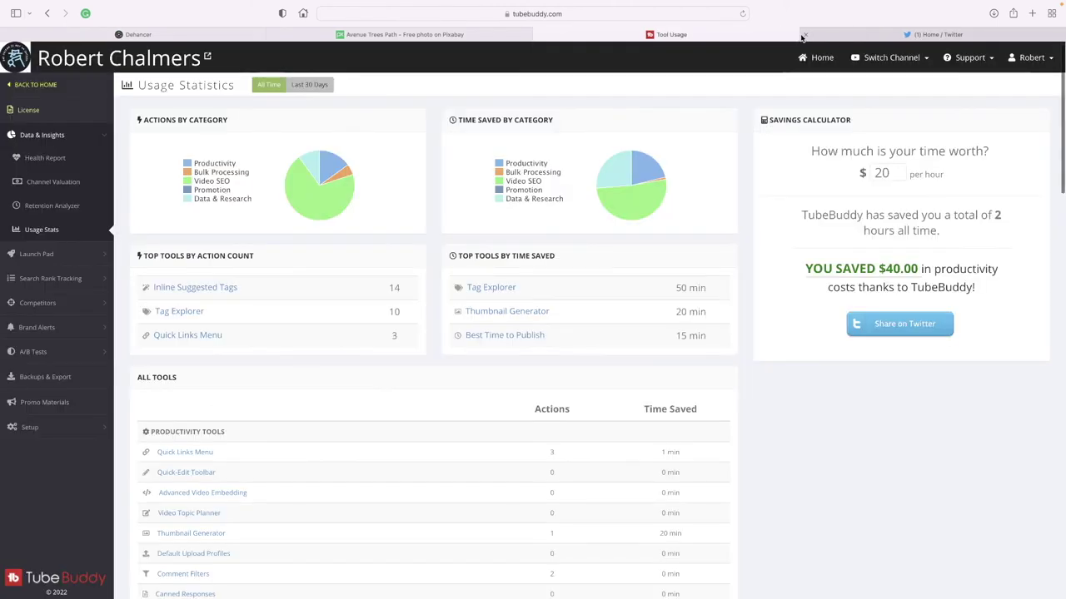
{"action": "left_click", "coordinate": [812, 35]}
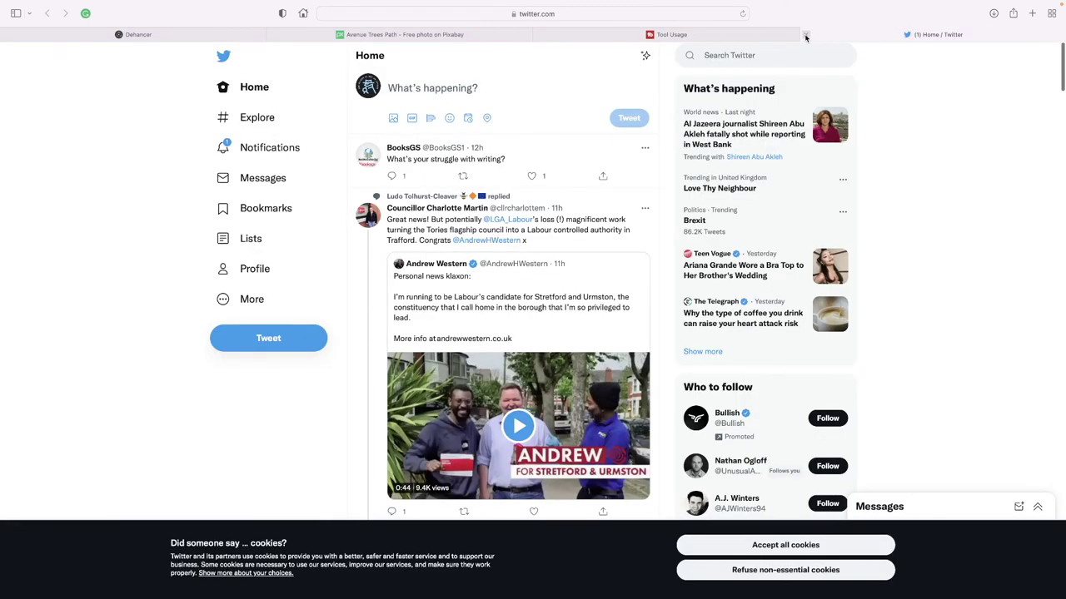
{"action": "left_click", "coordinate": [805, 36]}
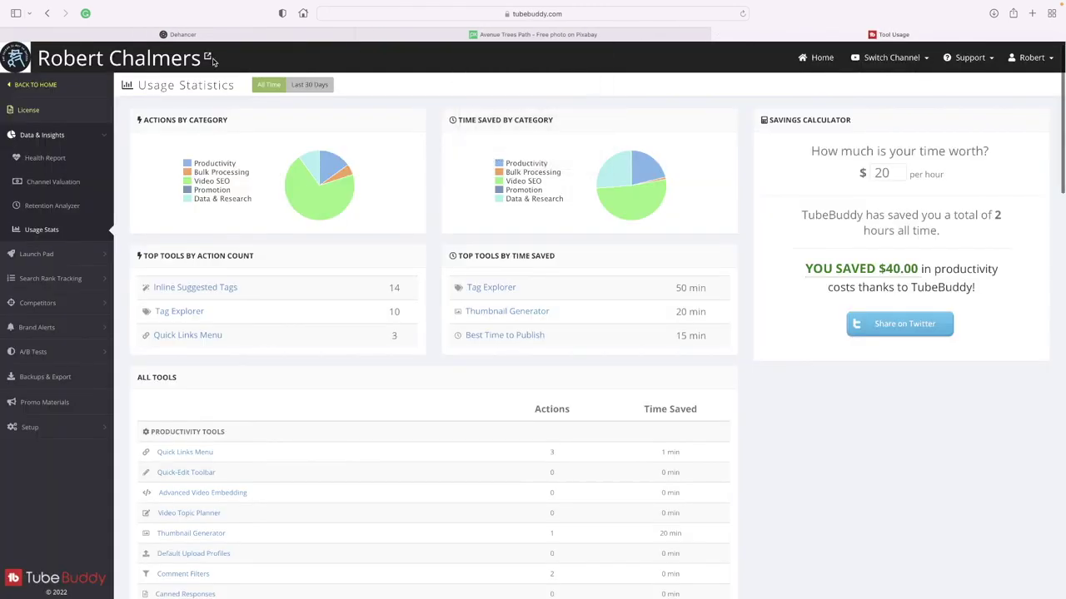
{"action": "left_click", "coordinate": [44, 87]}
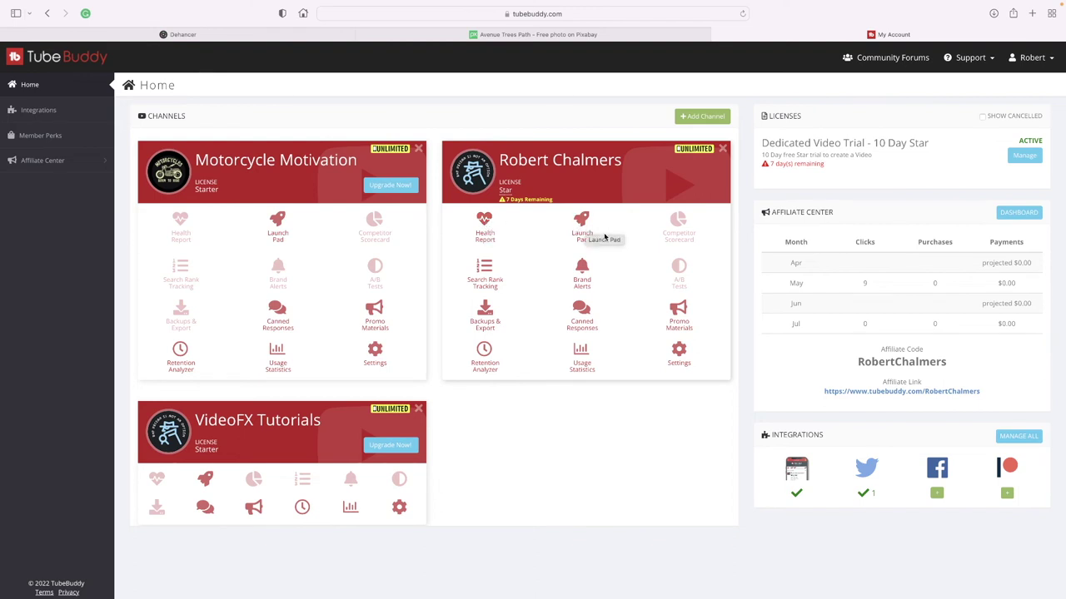
{"action": "left_click", "coordinate": [485, 268]}
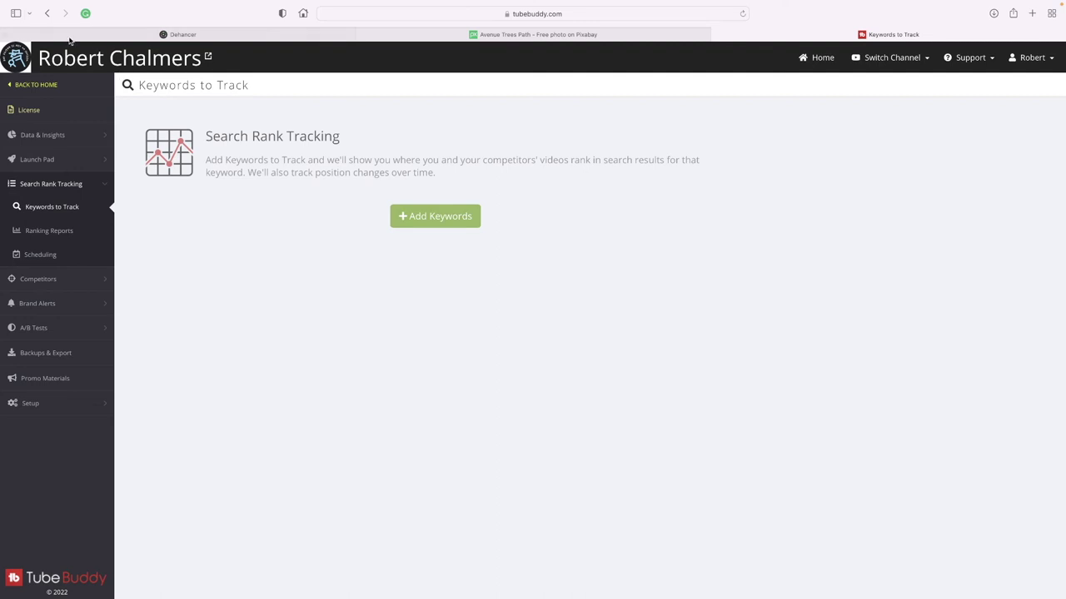
{"action": "left_click", "coordinate": [47, 14]}
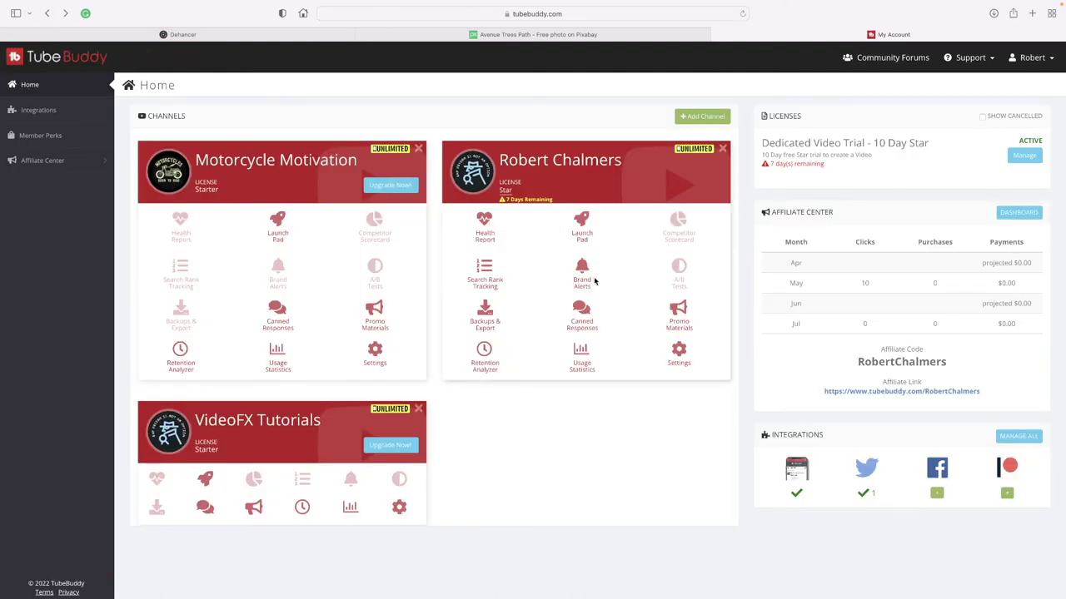
{"action": "left_click", "coordinate": [582, 271]}
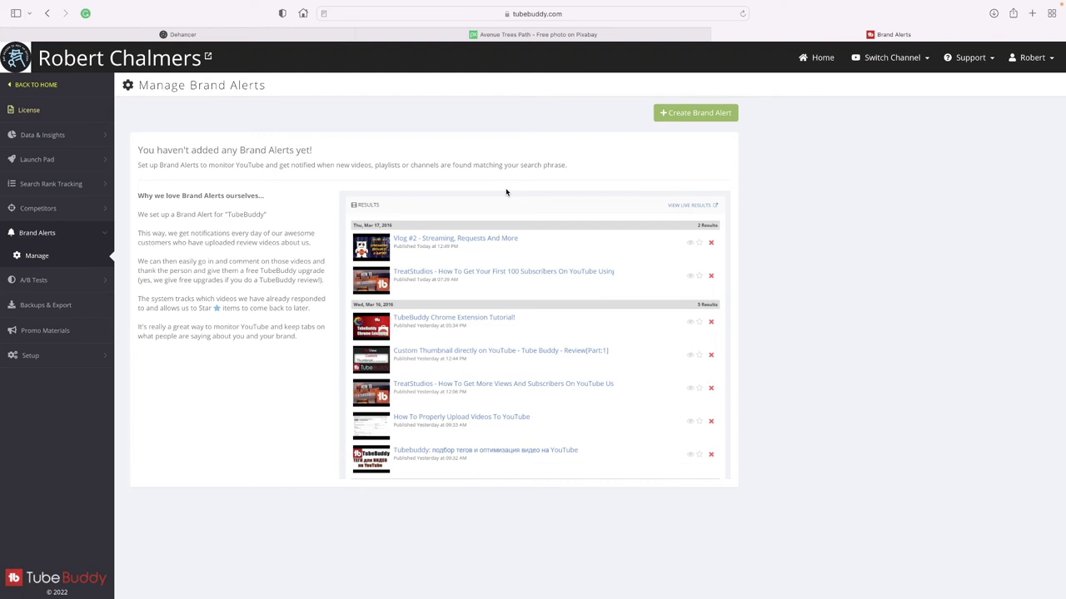
{"action": "left_click", "coordinate": [43, 85]}
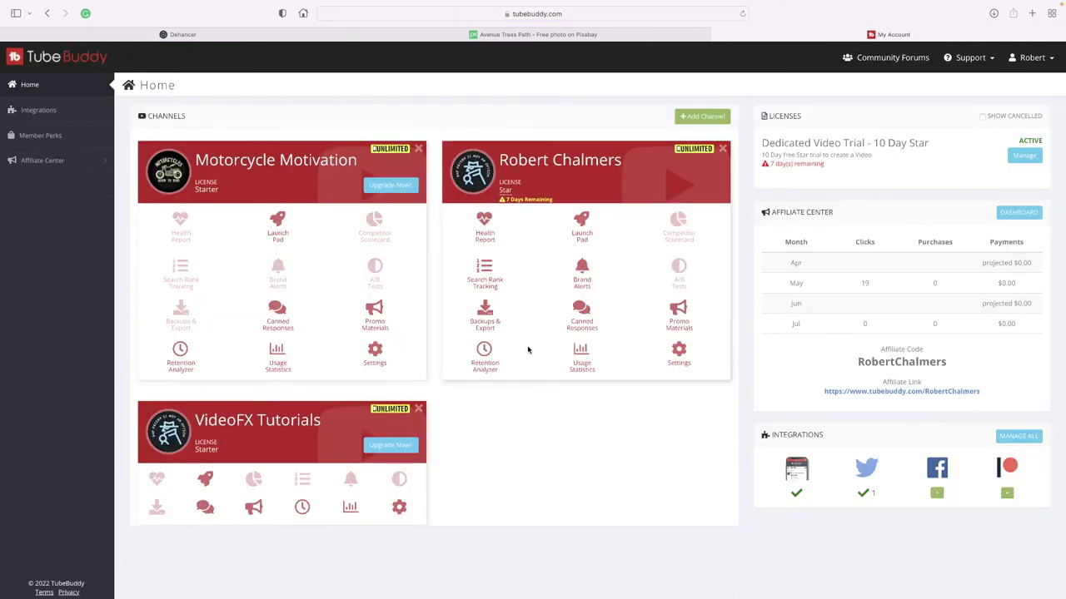
Check the Star channel's Backups & Export page, which has no backups, then go back home.
{"action": "left_click", "coordinate": [486, 314]}
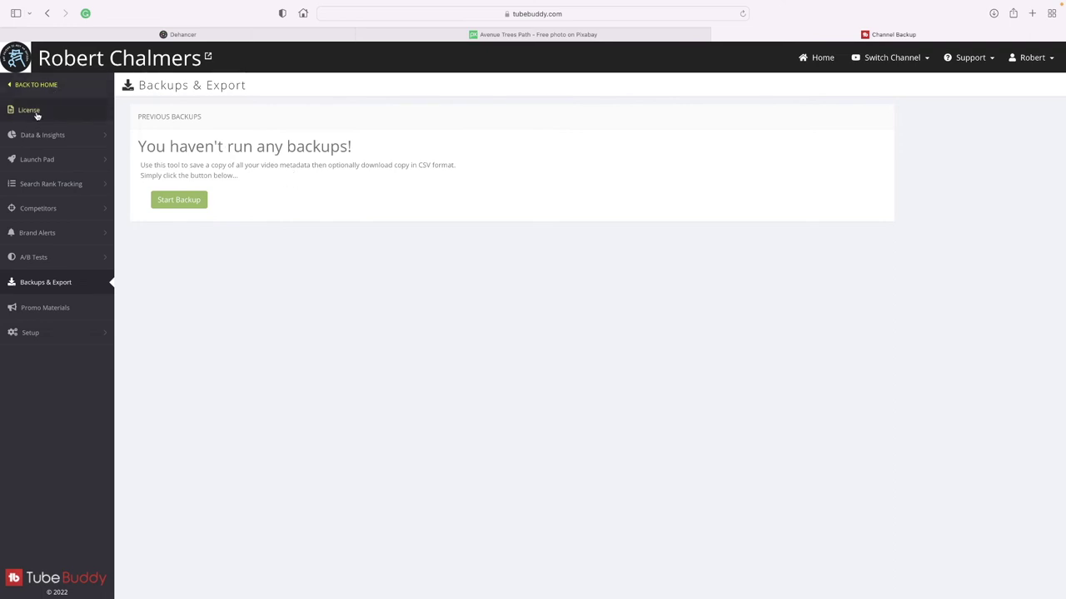
{"action": "left_click", "coordinate": [40, 86]}
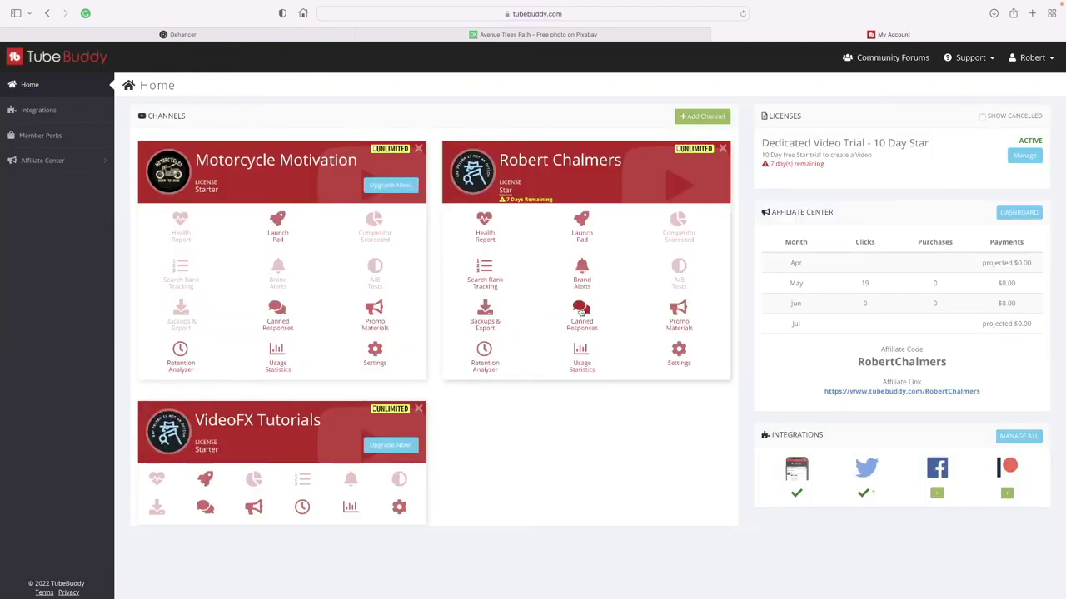
{"action": "left_click", "coordinate": [580, 310]}
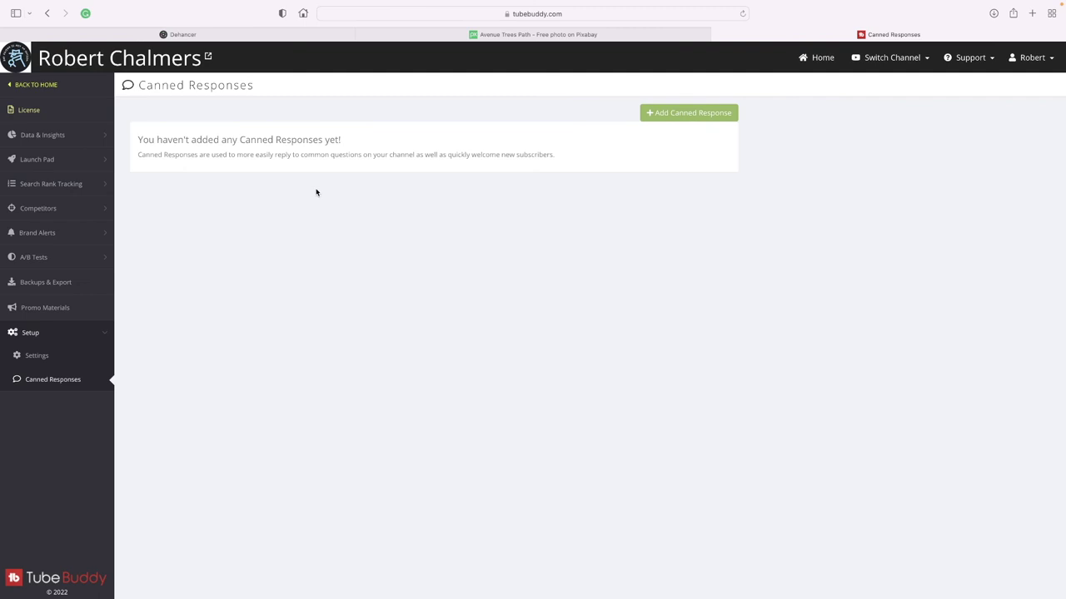
{"action": "left_click", "coordinate": [37, 85]}
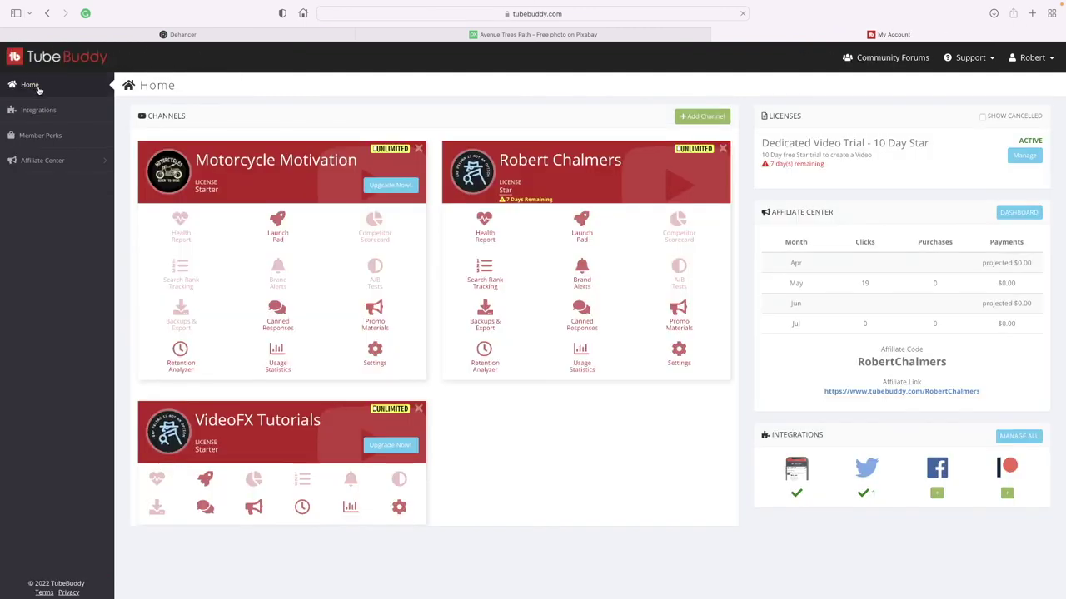
{"action": "left_click", "coordinate": [678, 310]}
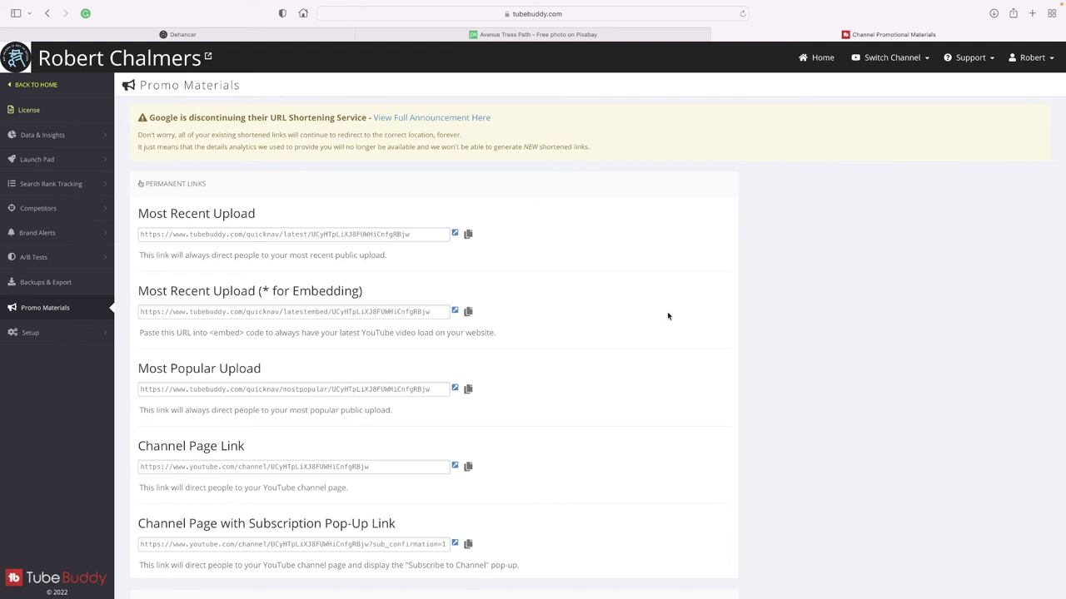
{"action": "scroll", "coordinate": [668, 317], "scroll_direction": "down", "scroll_amount": 4}
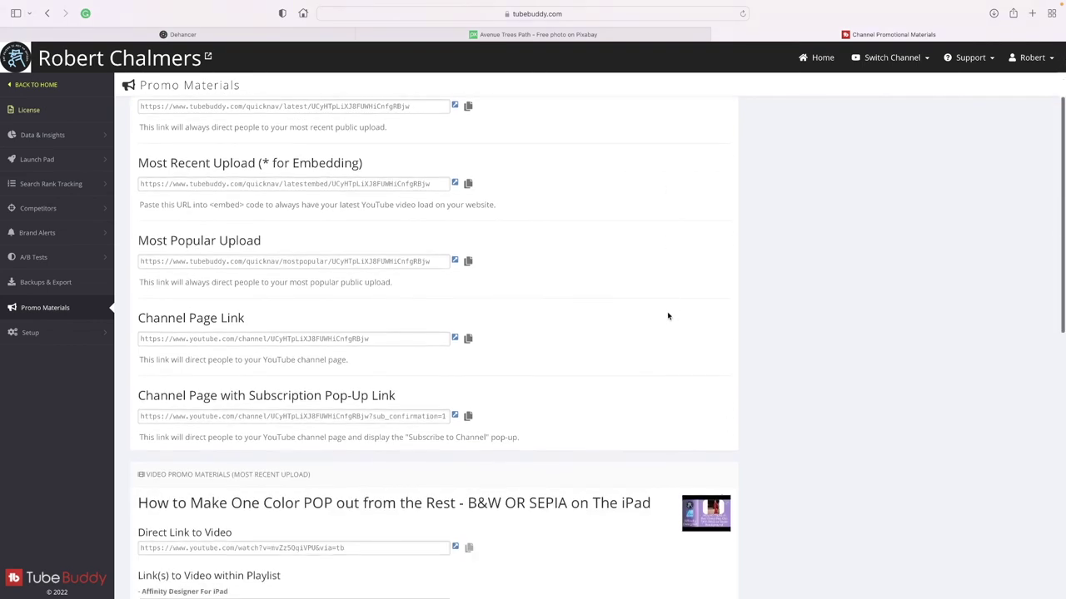
{"action": "scroll", "coordinate": [667, 317], "scroll_direction": "down", "scroll_amount": 4}
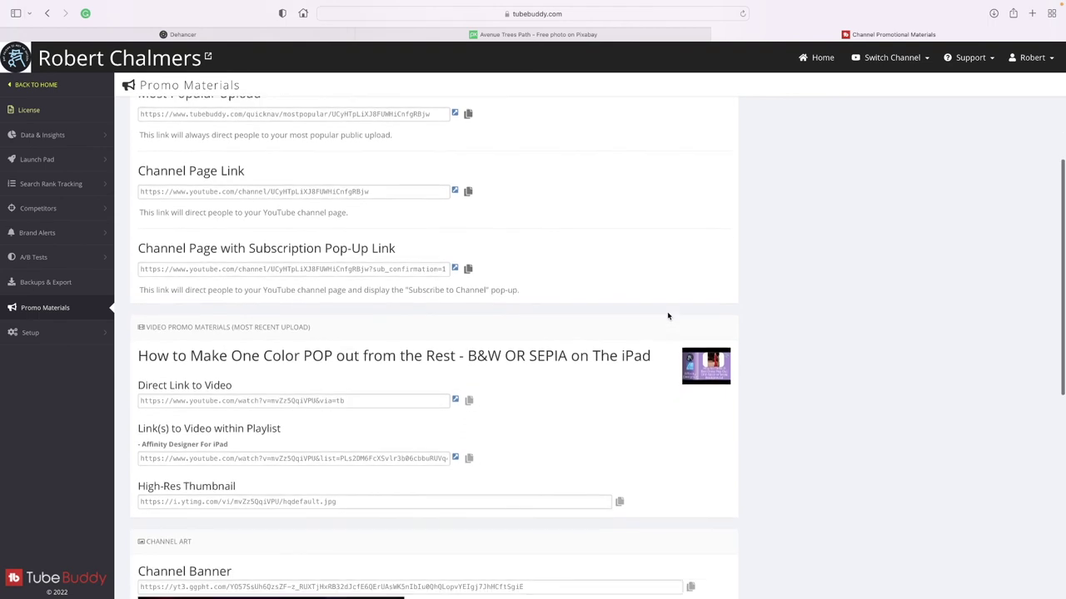
{"action": "scroll", "coordinate": [668, 317], "scroll_direction": "down", "scroll_amount": 3}
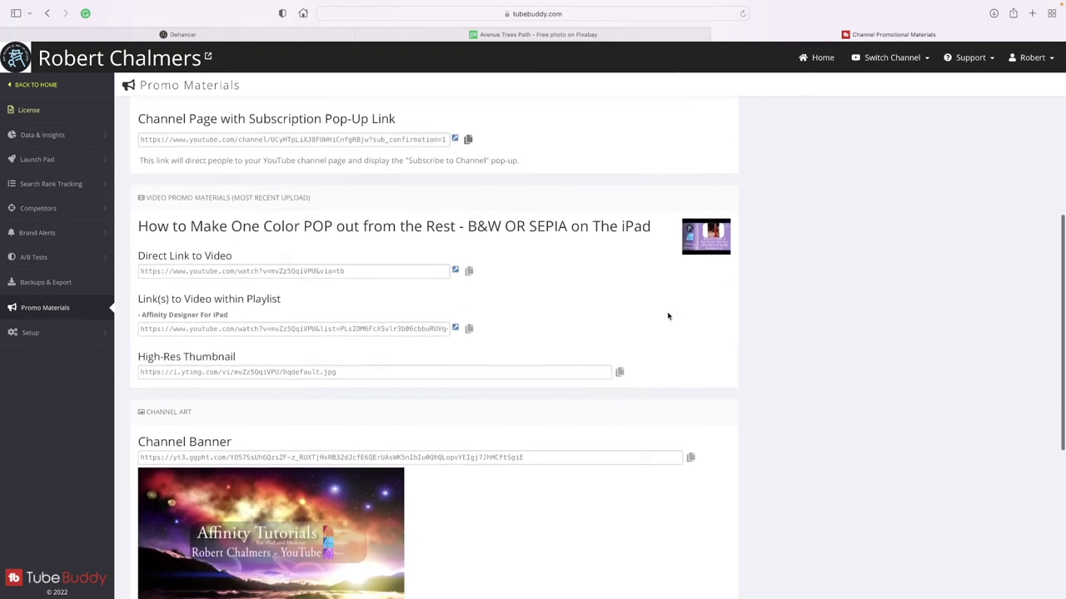
{"action": "scroll", "coordinate": [667, 315], "scroll_direction": "down", "scroll_amount": 2}
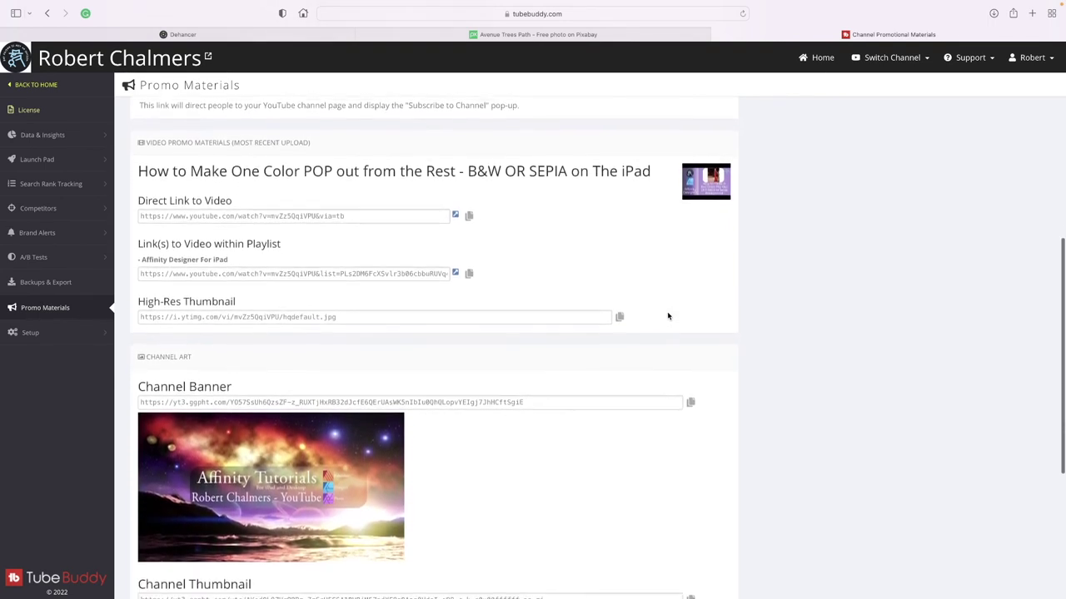
{"action": "scroll", "coordinate": [667, 315], "scroll_direction": "down", "scroll_amount": 3}
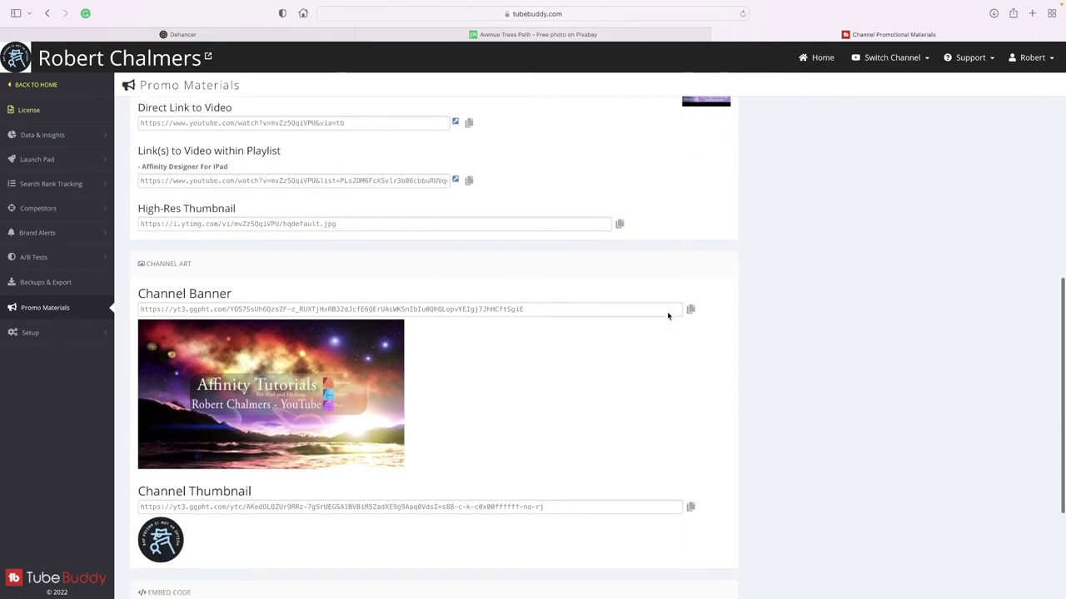
{"action": "scroll", "coordinate": [667, 312], "scroll_direction": "down", "scroll_amount": 5}
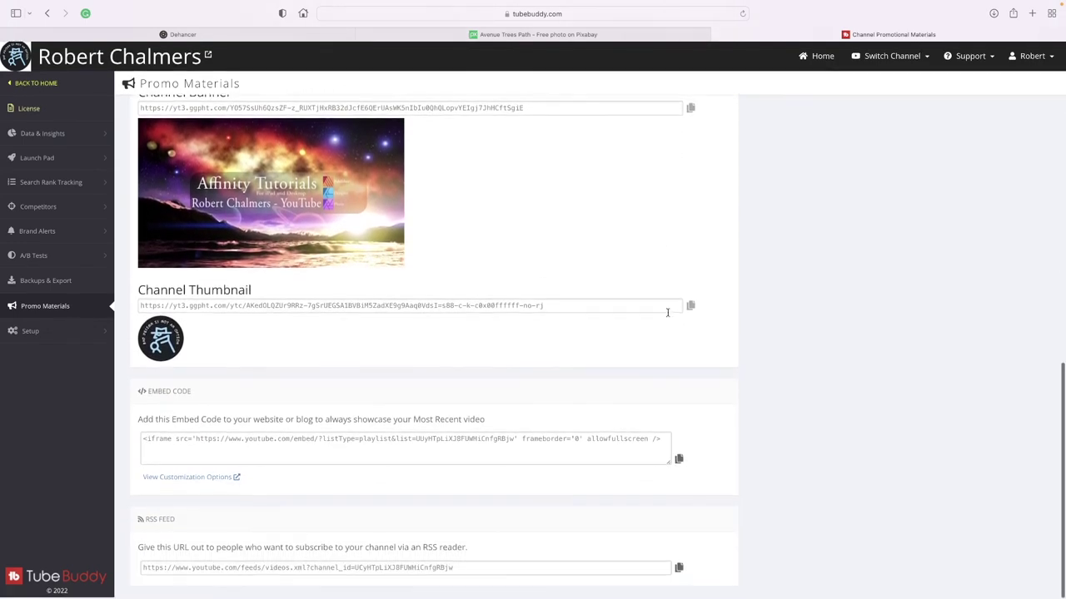
{"action": "scroll", "coordinate": [667, 313], "scroll_direction": "up", "scroll_amount": 10}
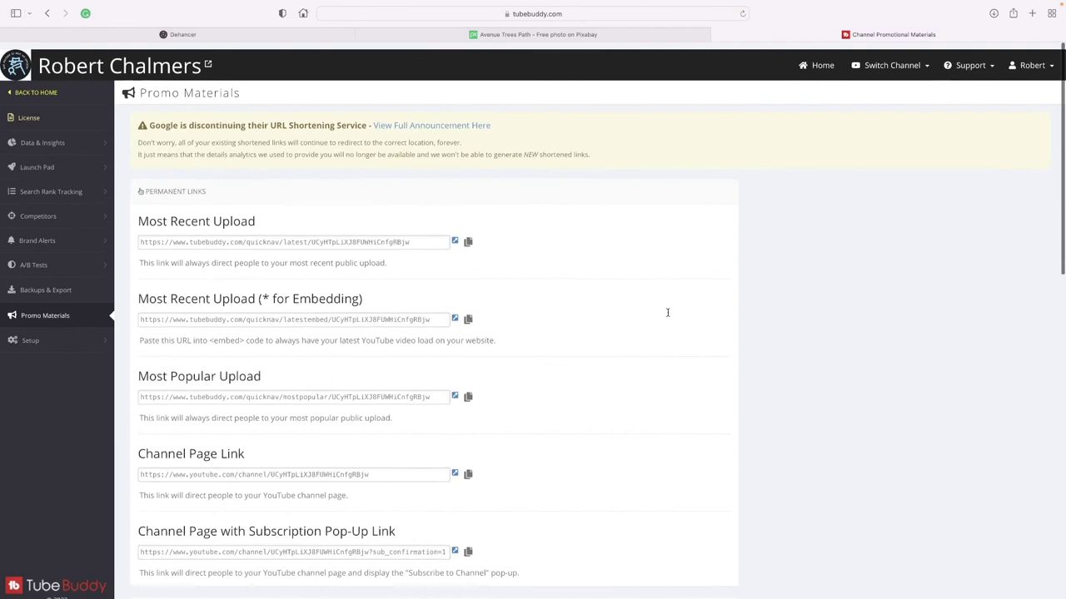
{"action": "left_click", "coordinate": [39, 85]}
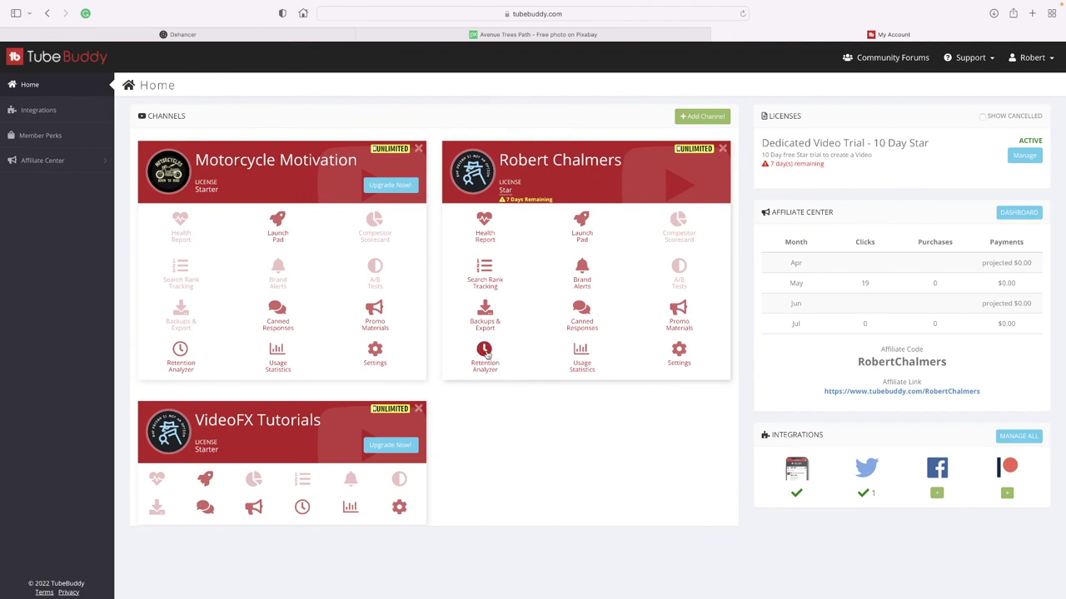
{"action": "left_click", "coordinate": [484, 353]}
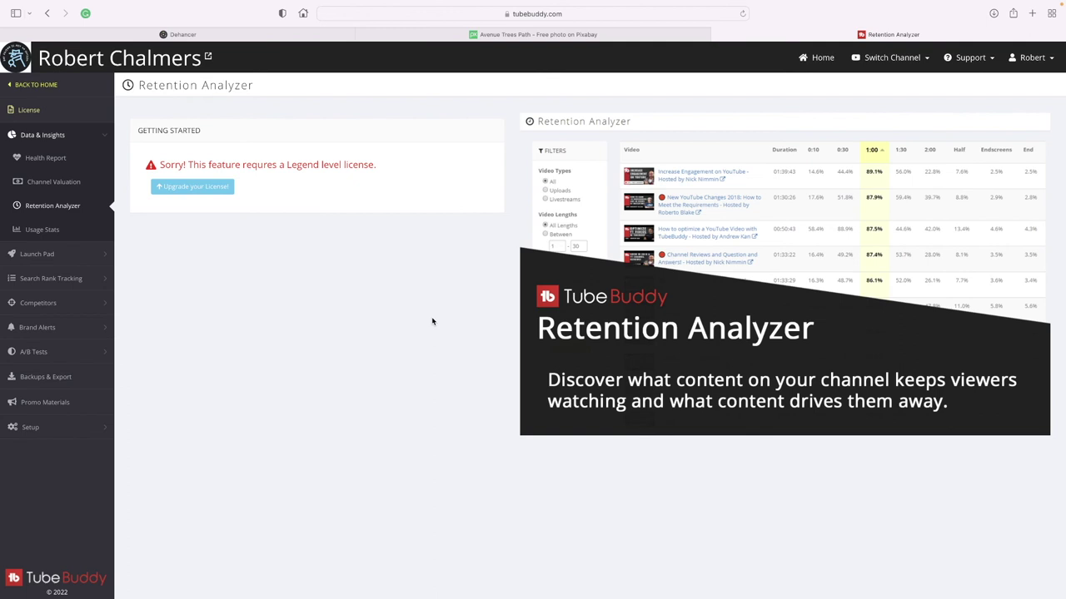
{"action": "left_click", "coordinate": [37, 85]}
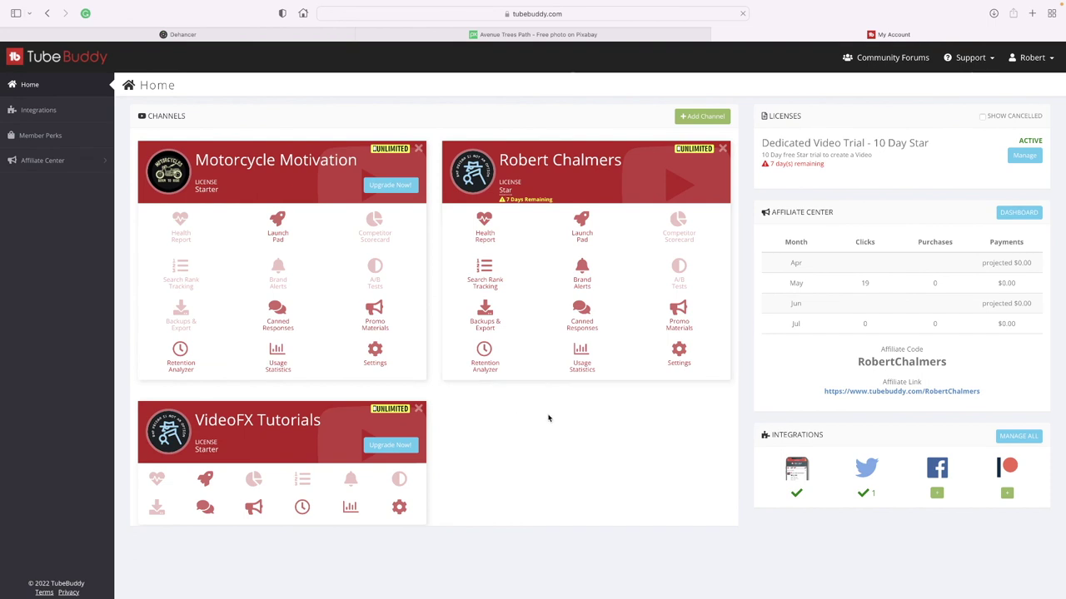
Open the Star channel's Usage Statistics and scroll down through the per-tool actions table.
{"action": "left_click", "coordinate": [581, 353]}
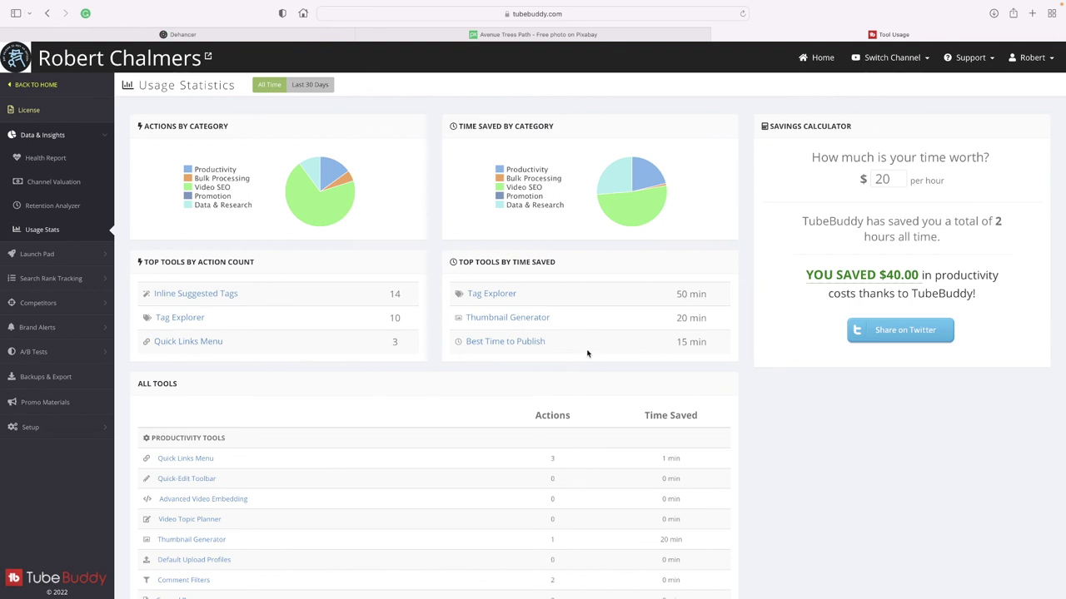
{"action": "scroll", "coordinate": [587, 353], "scroll_direction": "down", "scroll_amount": 3}
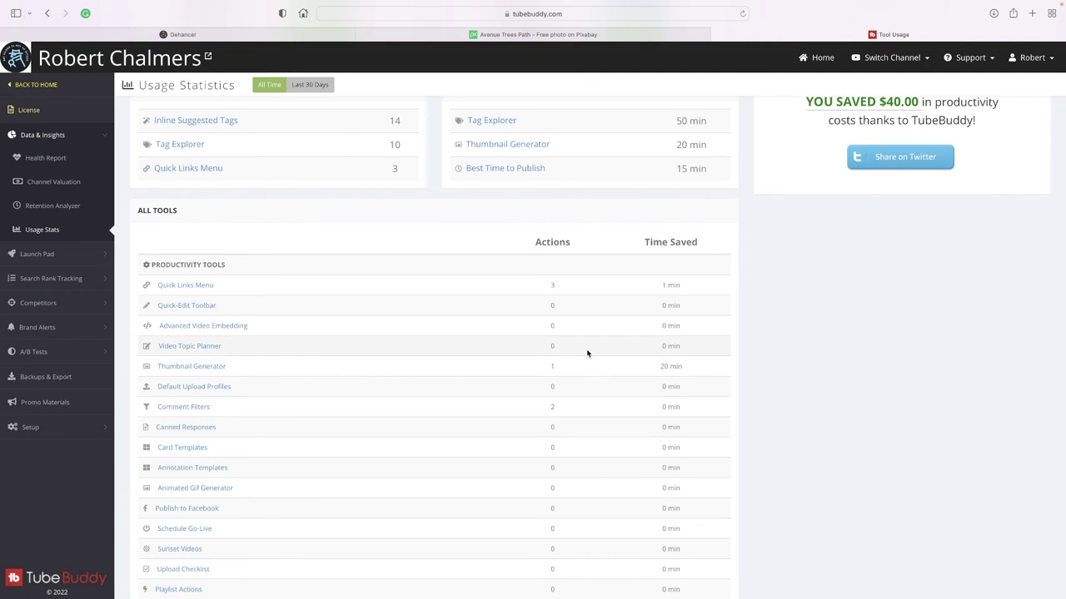
{"action": "scroll", "coordinate": [587, 354], "scroll_direction": "up", "scroll_amount": 3}
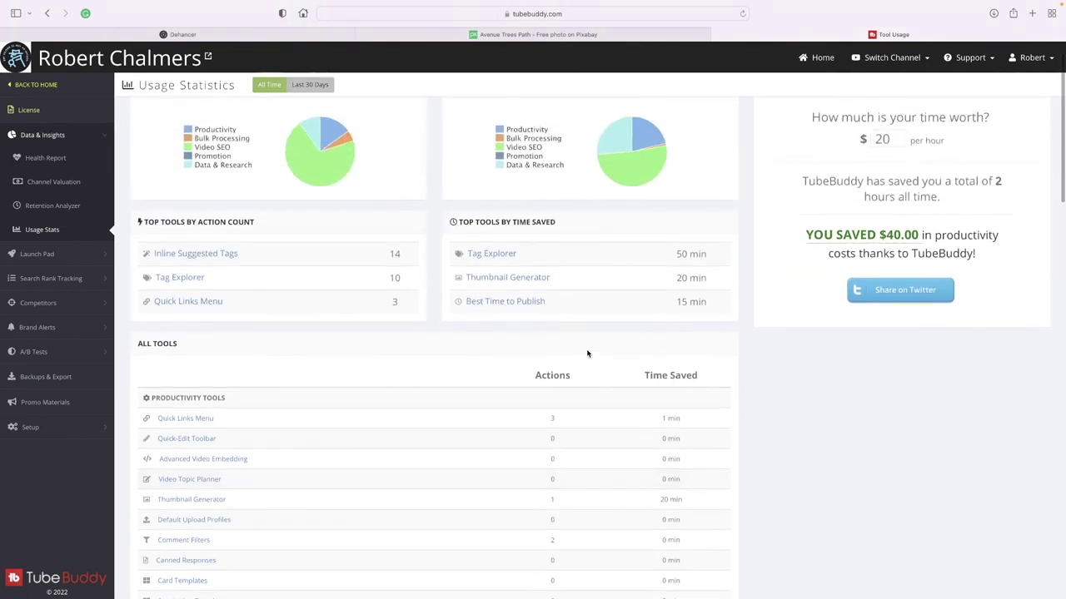
{"action": "scroll", "coordinate": [586, 354], "scroll_direction": "down", "scroll_amount": 5}
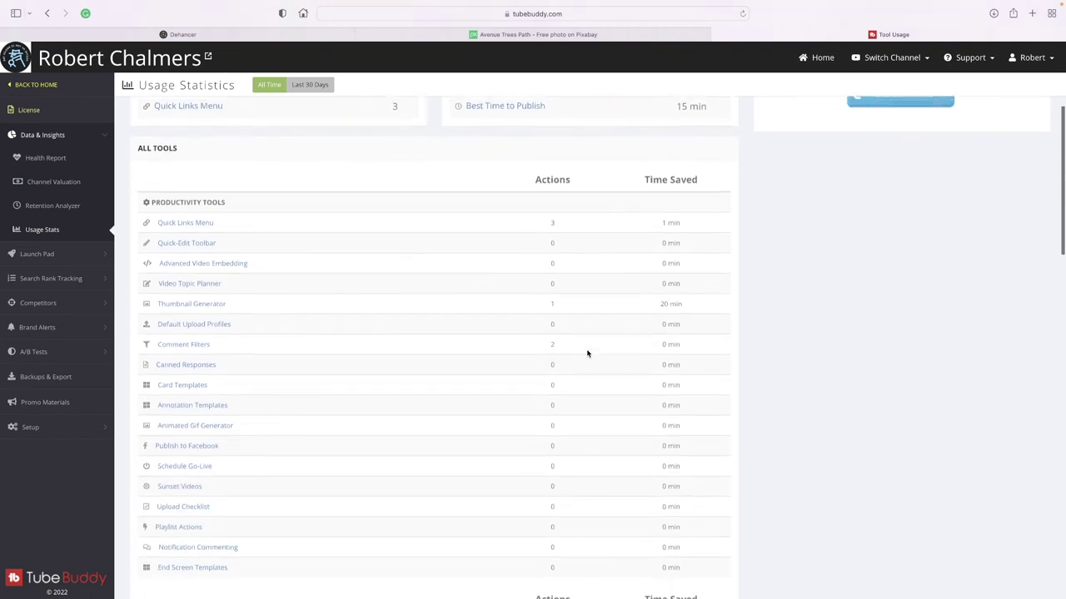
{"action": "scroll", "coordinate": [587, 354], "scroll_direction": "down", "scroll_amount": 4}
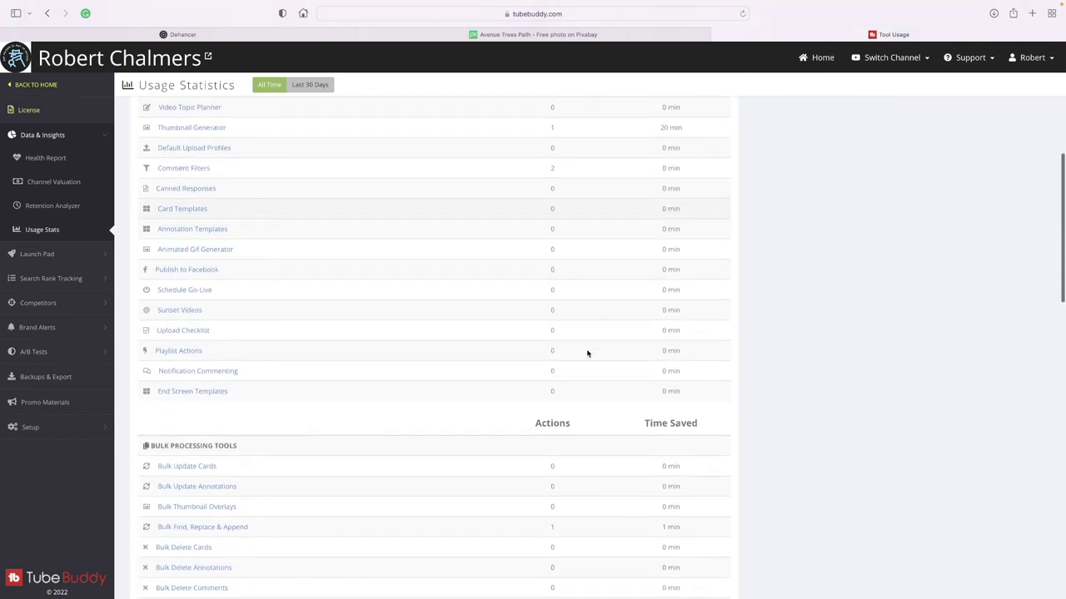
{"action": "scroll", "coordinate": [587, 354], "scroll_direction": "down", "scroll_amount": 4}
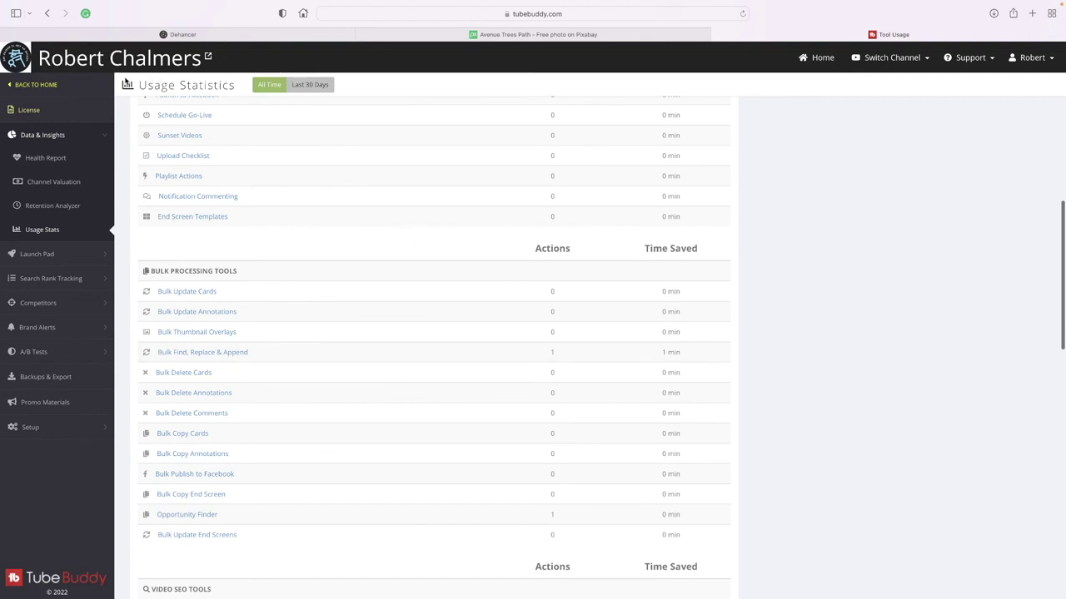
Return to the home dashboard and scroll through its channel, licence and affiliate panels.
{"action": "left_click", "coordinate": [43, 88]}
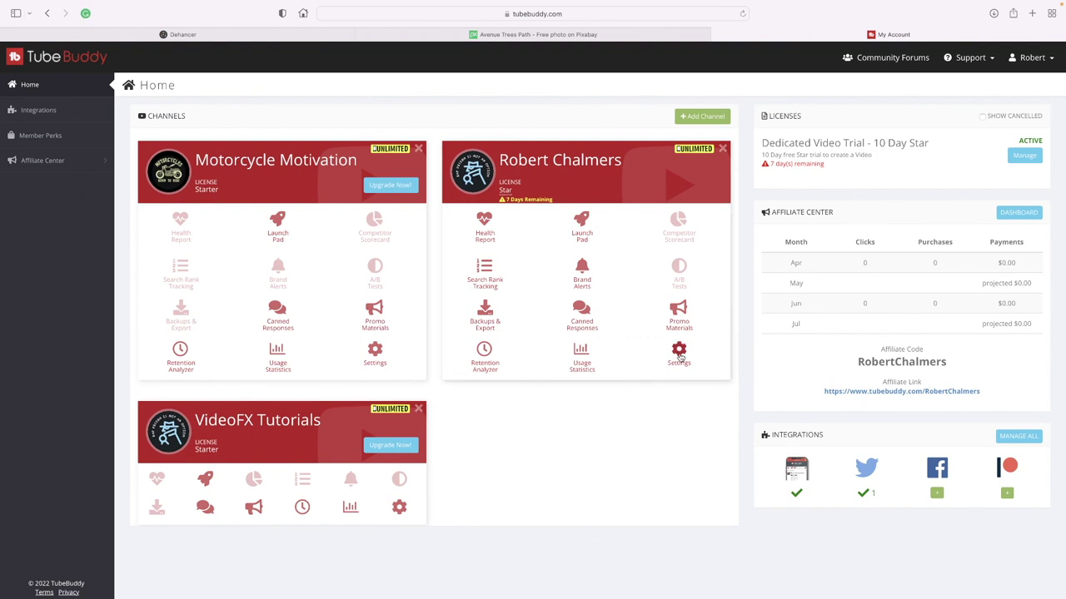
{"action": "scroll", "coordinate": [646, 392], "scroll_direction": "down", "scroll_amount": 2}
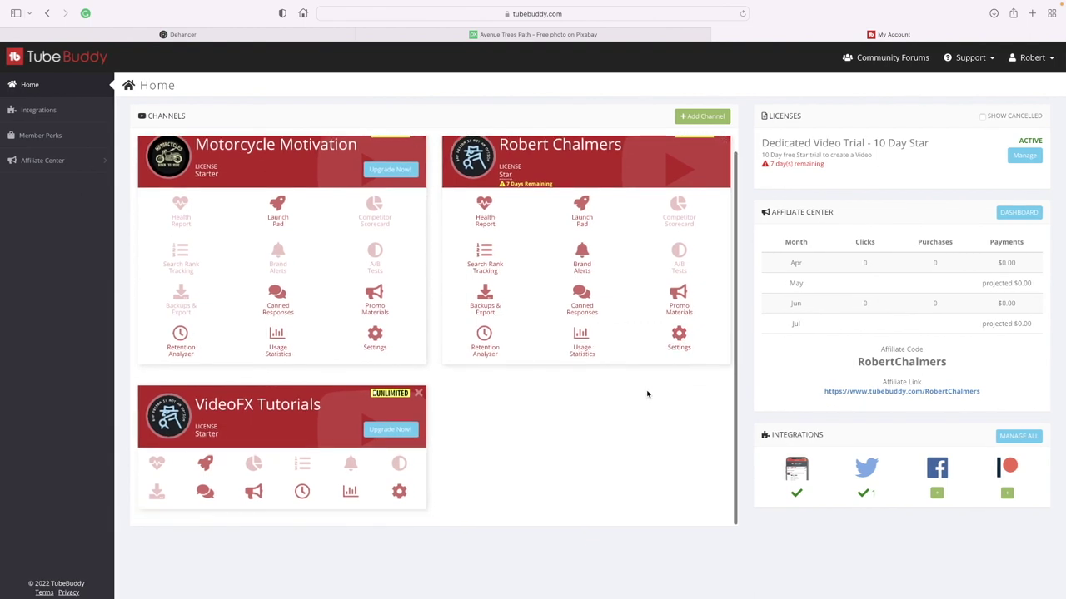
{"action": "scroll", "coordinate": [647, 392], "scroll_direction": "down", "scroll_amount": 1}
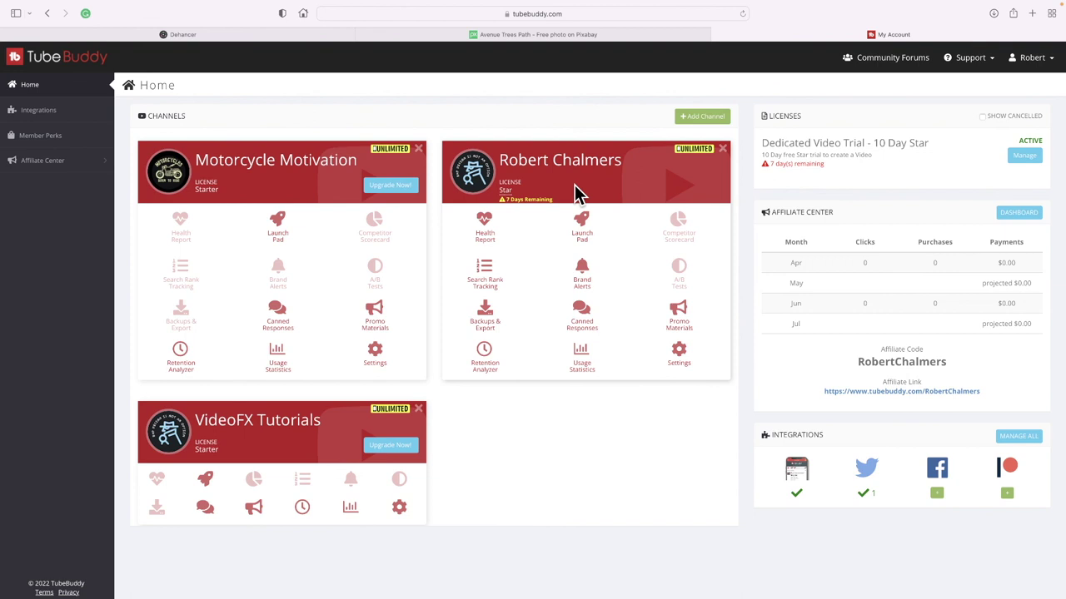
{"action": "scroll", "coordinate": [627, 298], "scroll_direction": "down", "scroll_amount": 1}
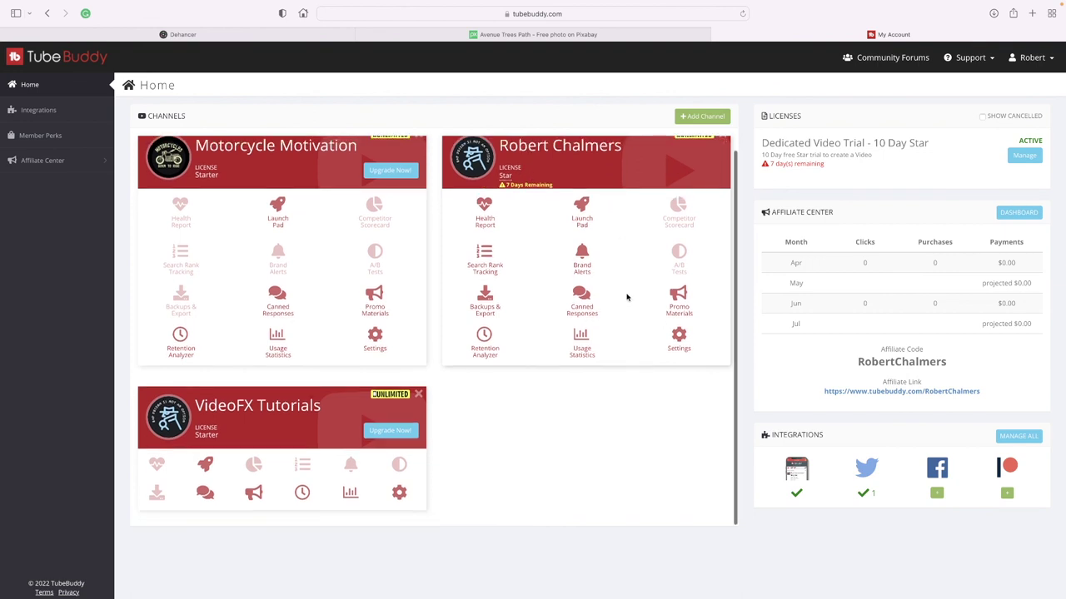
{"action": "scroll", "coordinate": [627, 297], "scroll_direction": "up", "scroll_amount": 1}
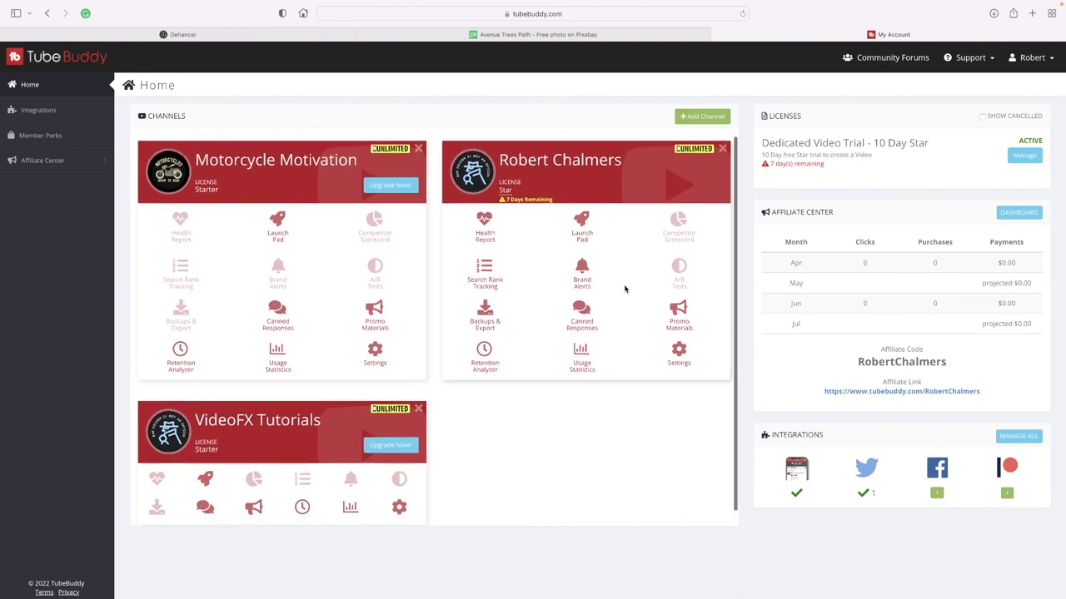